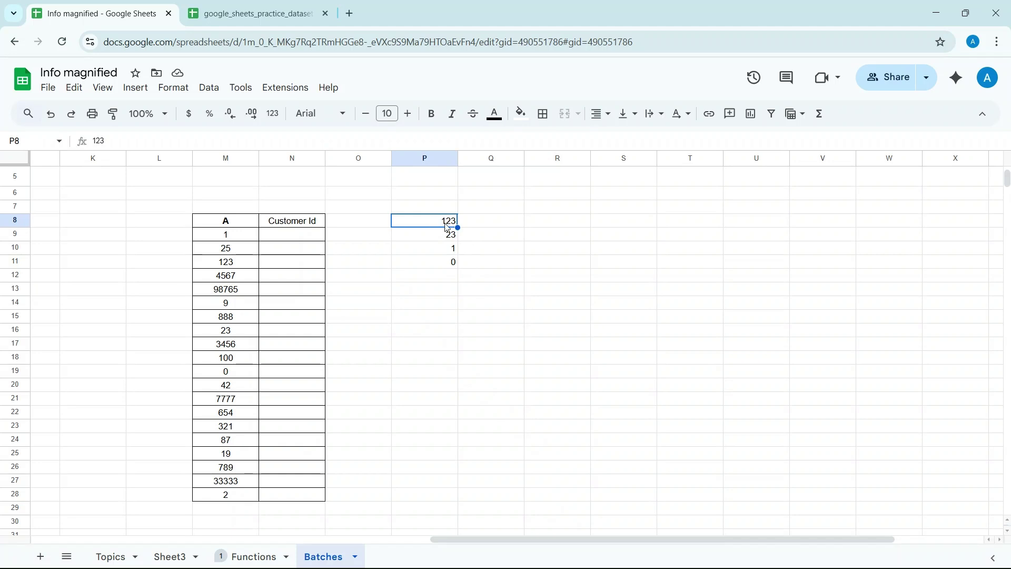
- Enter the formula =TEXT(P8,0000) in cell Q8 and dismiss the suggested autofill
left_click(483, 225)
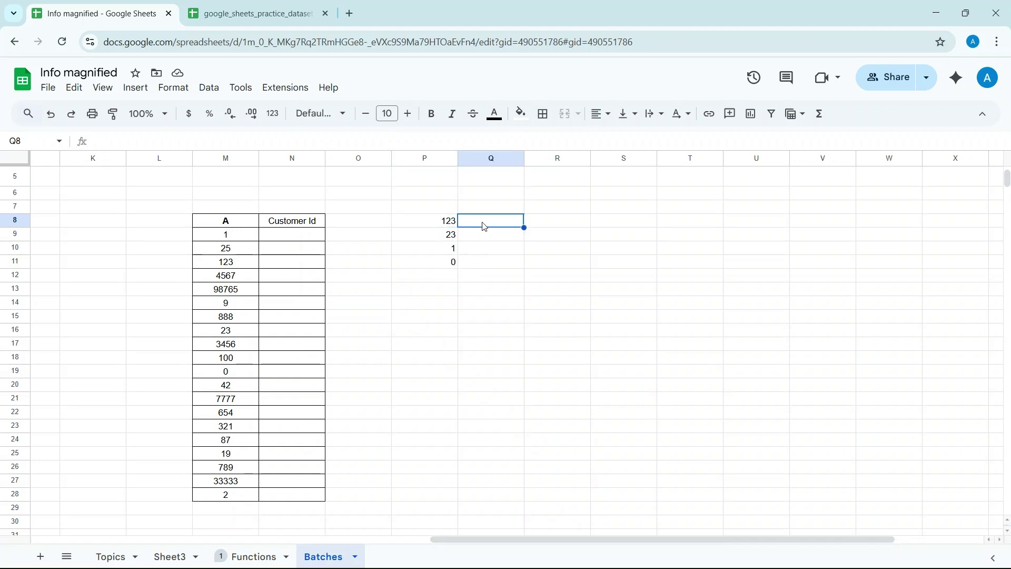
type("=")
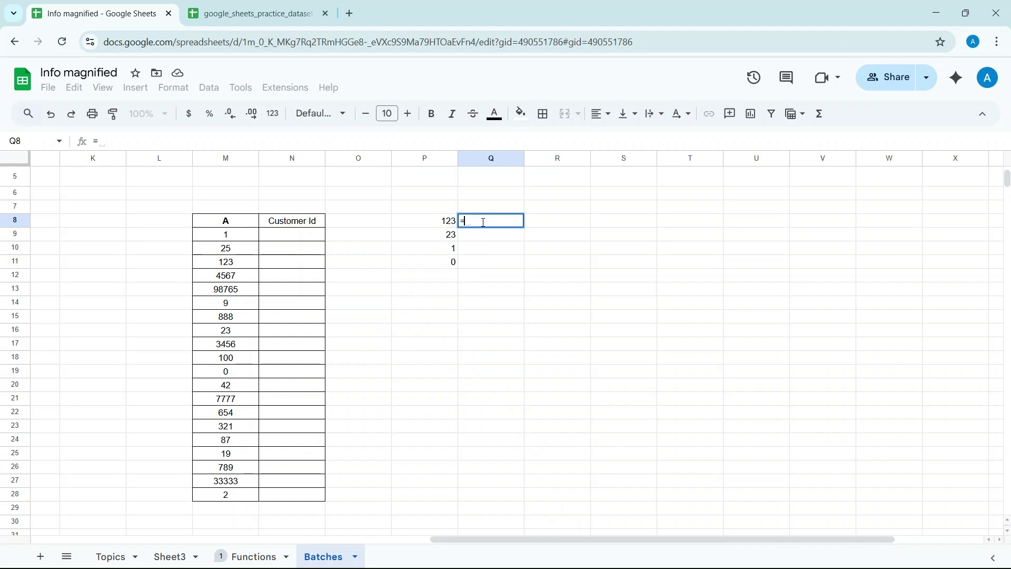
type("text")
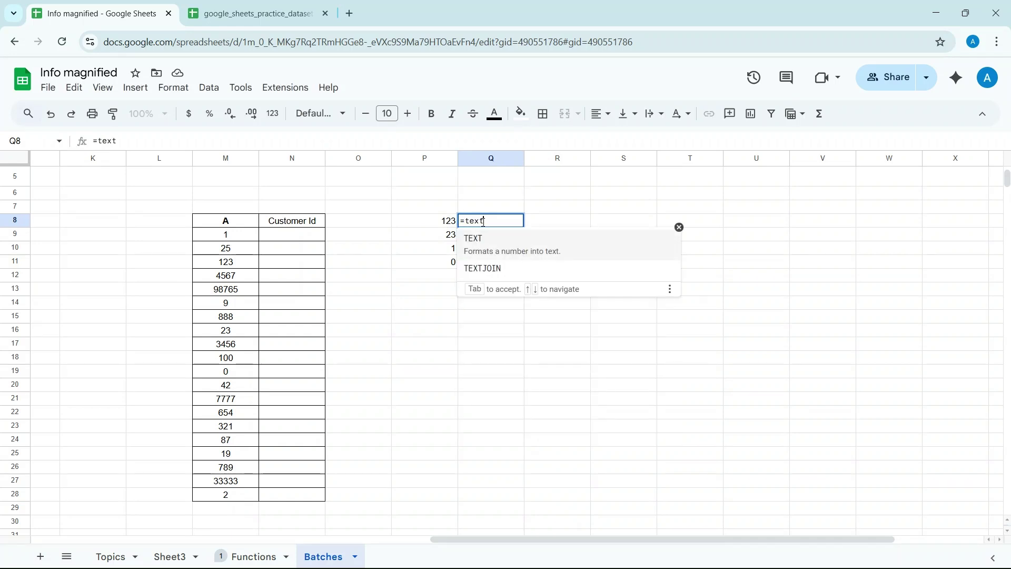
key("Tab")
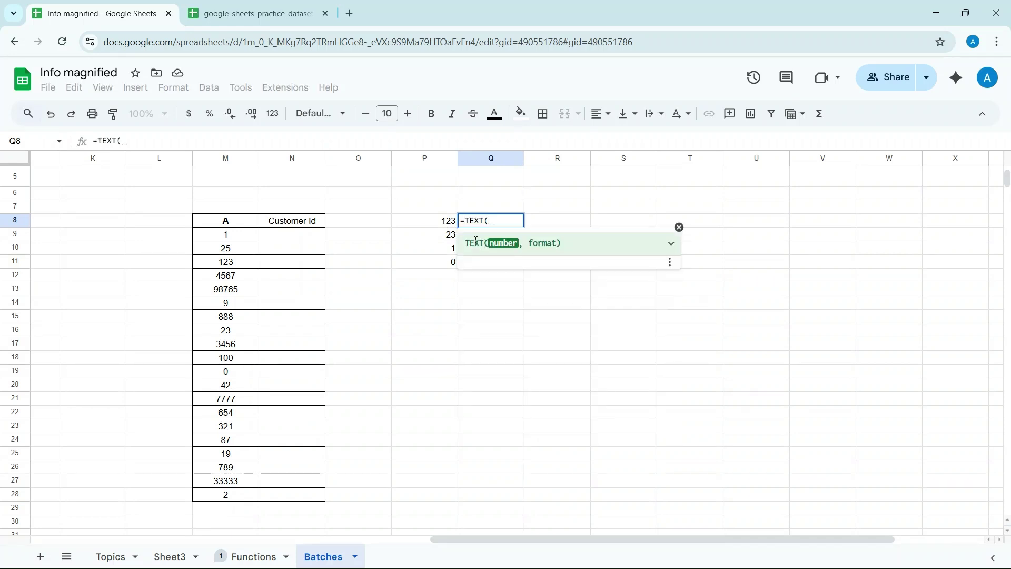
left_click(440, 224)
type(",")
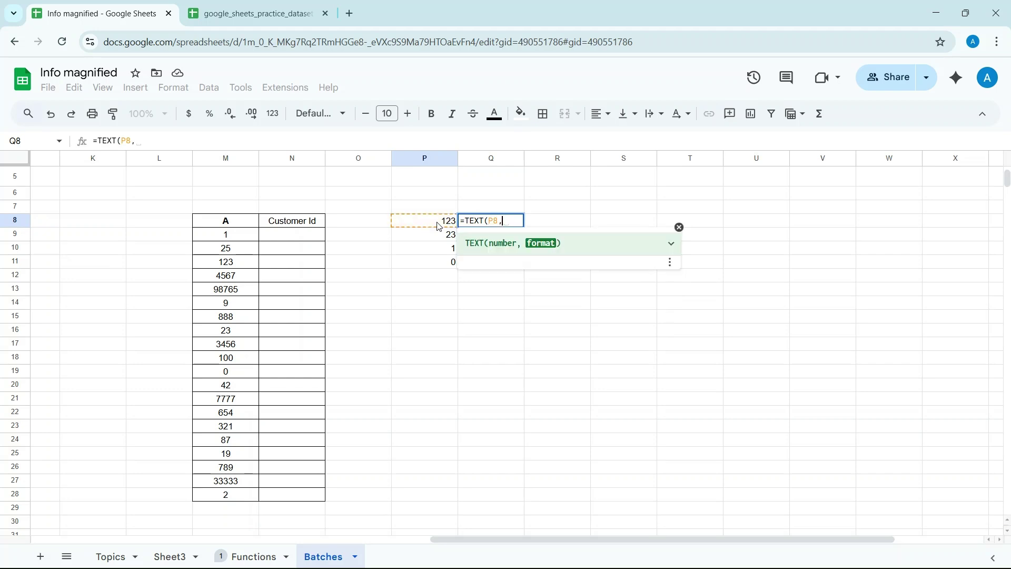
type("0000")
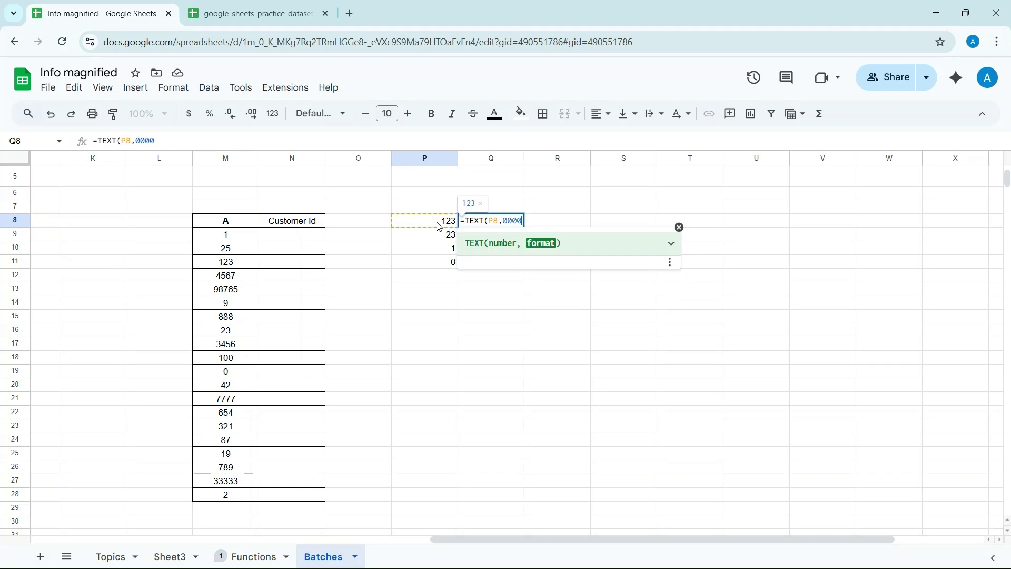
type(")")
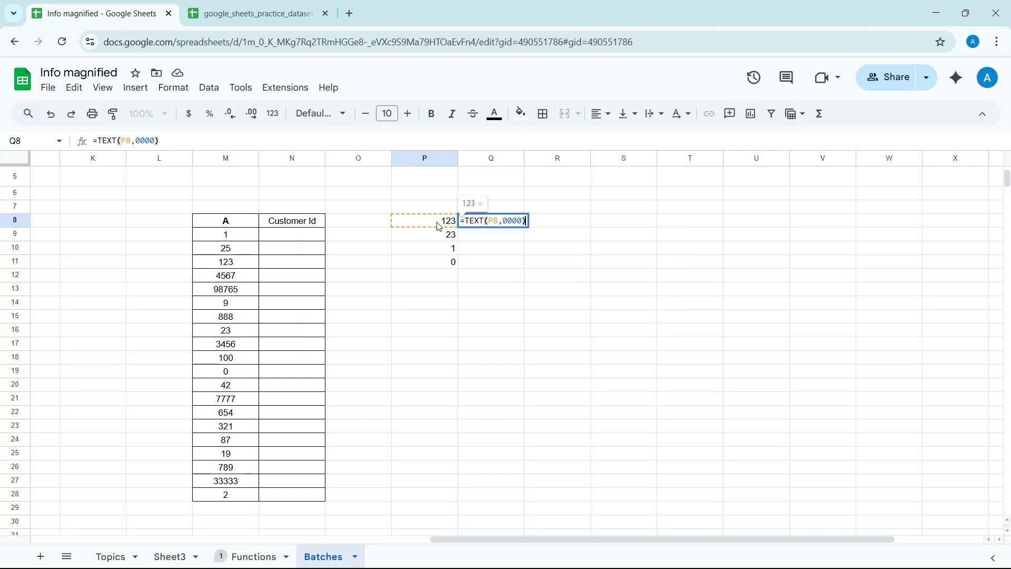
key("Return")
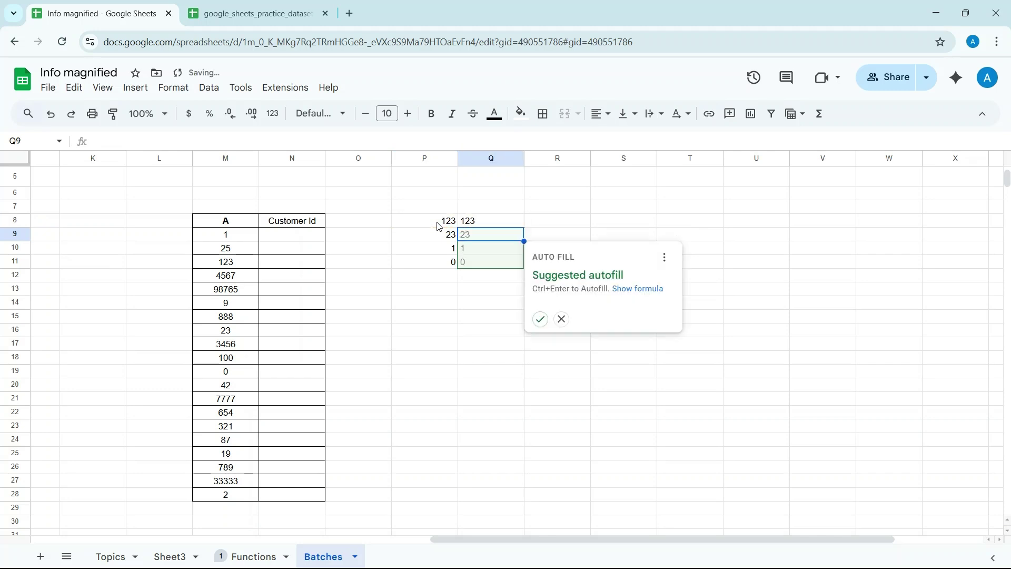
left_click(557, 323)
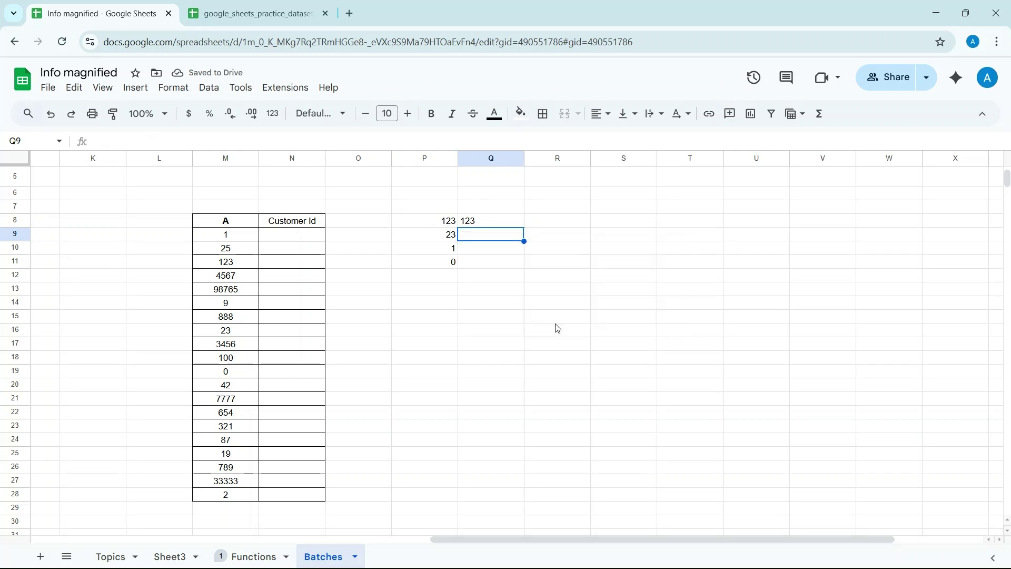
- Correct the formula in Q8 to =TEXT(P8,"0000"), with the four-zero format enclosed in quotation marks
double_click(481, 223)
left_click(483, 238)
double_click(489, 222)
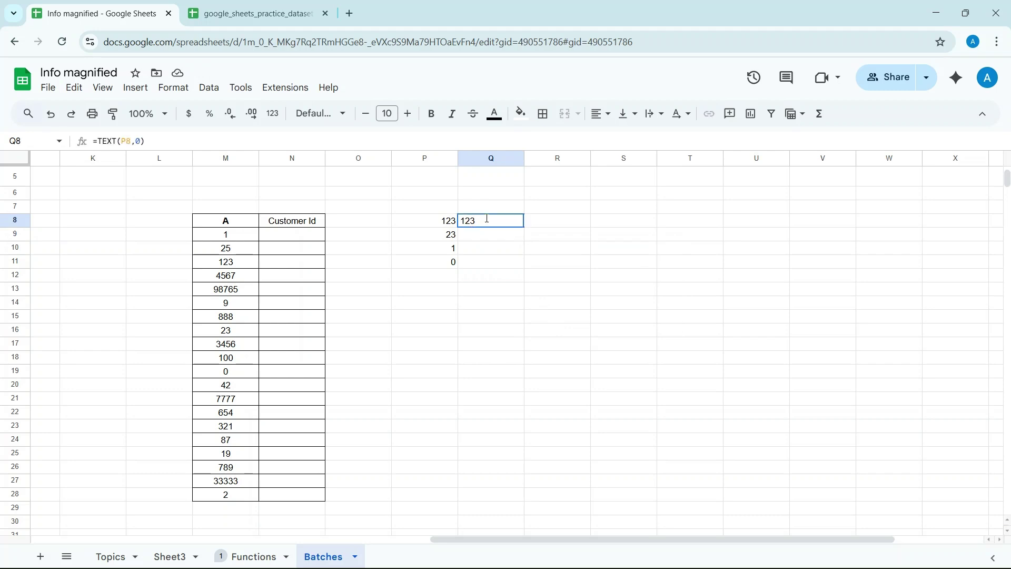
left_click(507, 220)
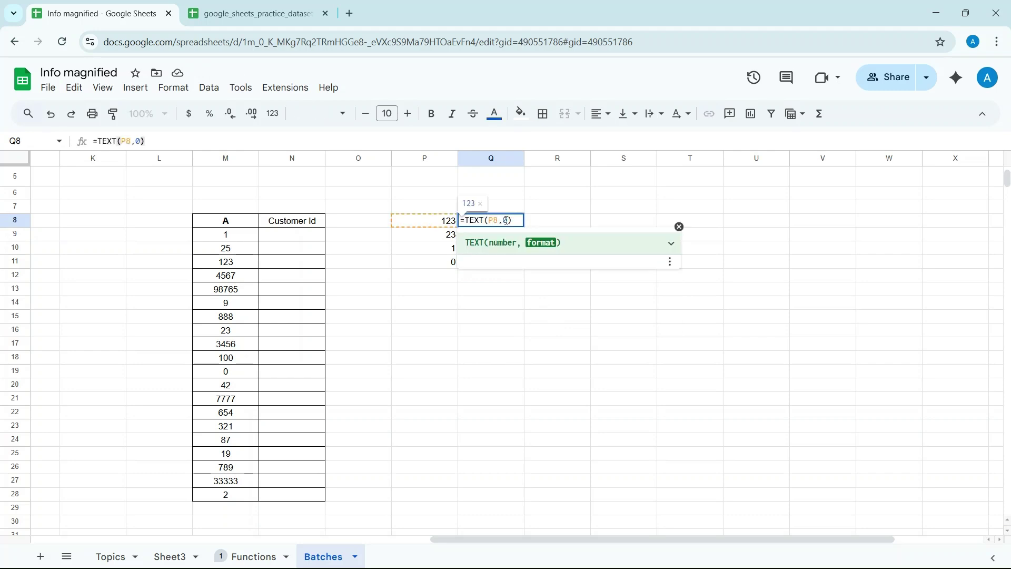
type("\"")
left_click(504, 220)
type("\"")
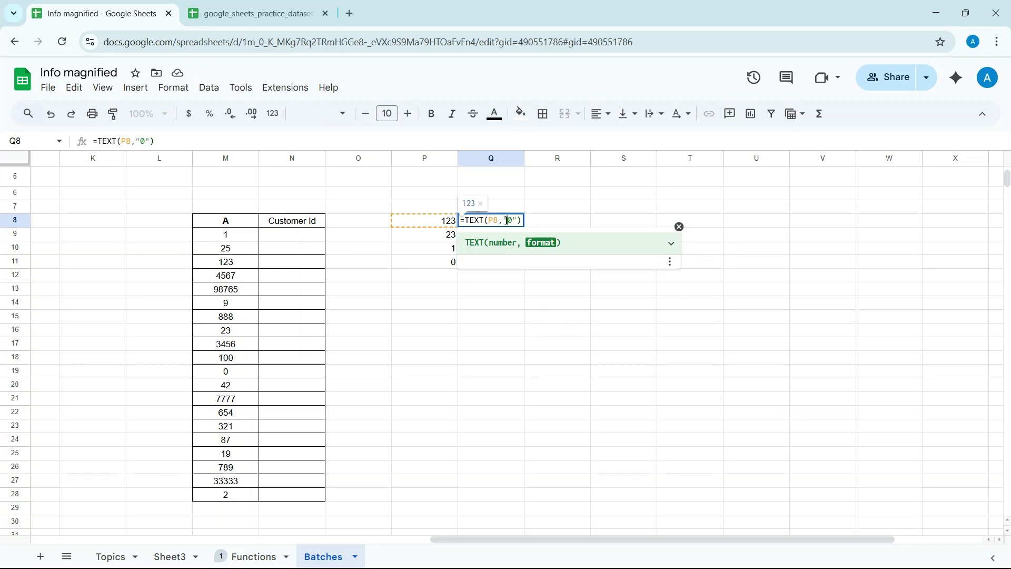
type("000")
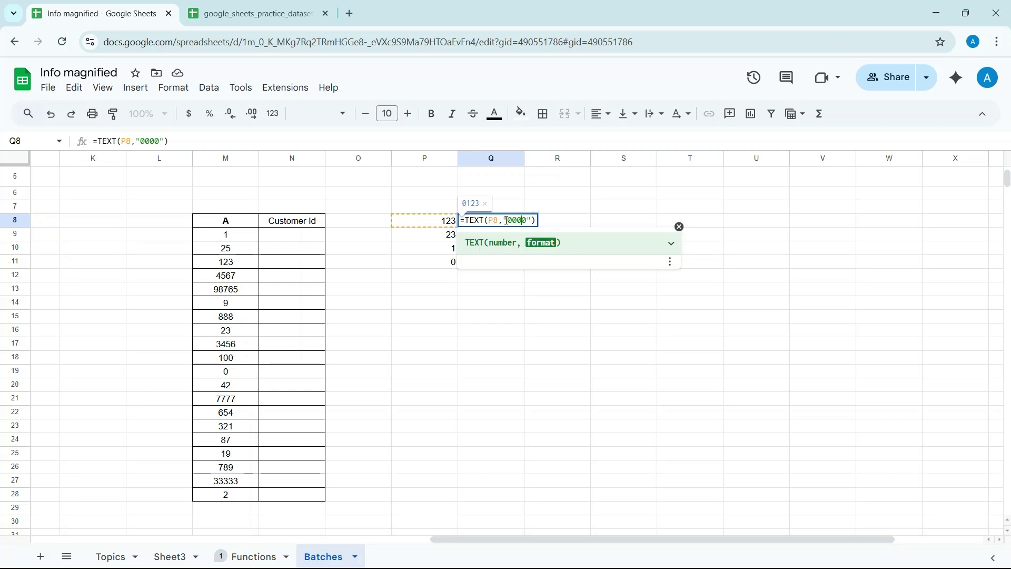
key("Right")
key("Right")
key("Right")
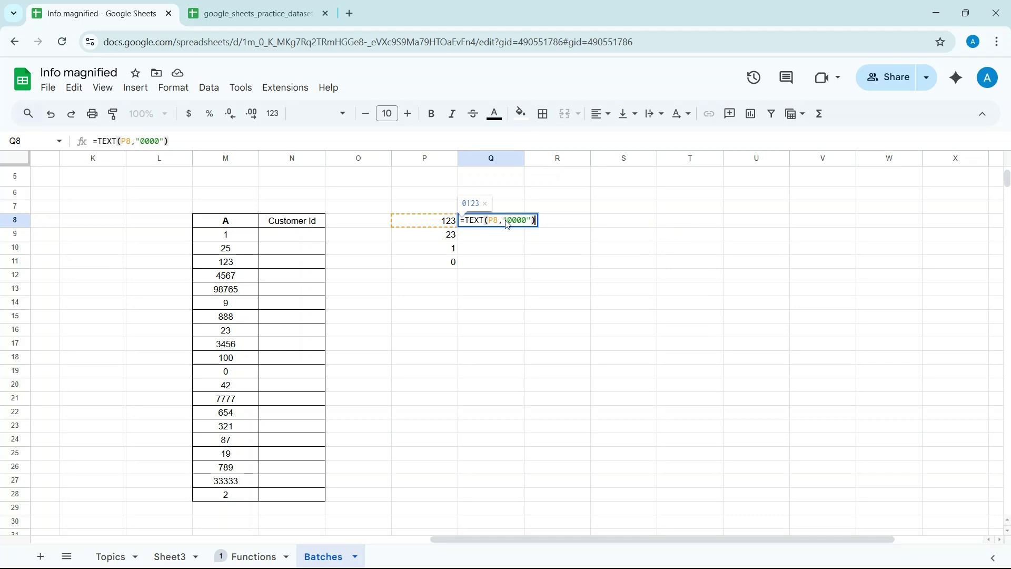
key("Return")
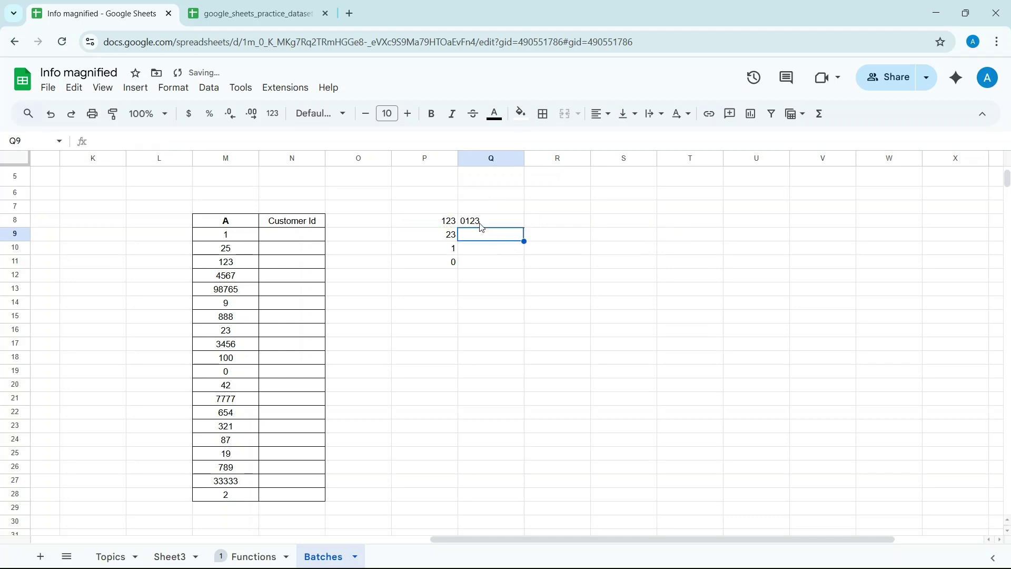
- Enter the formula =text(P9,"0000") in cell Q9 to pad the adjacent number to four digits
left_click(481, 225)
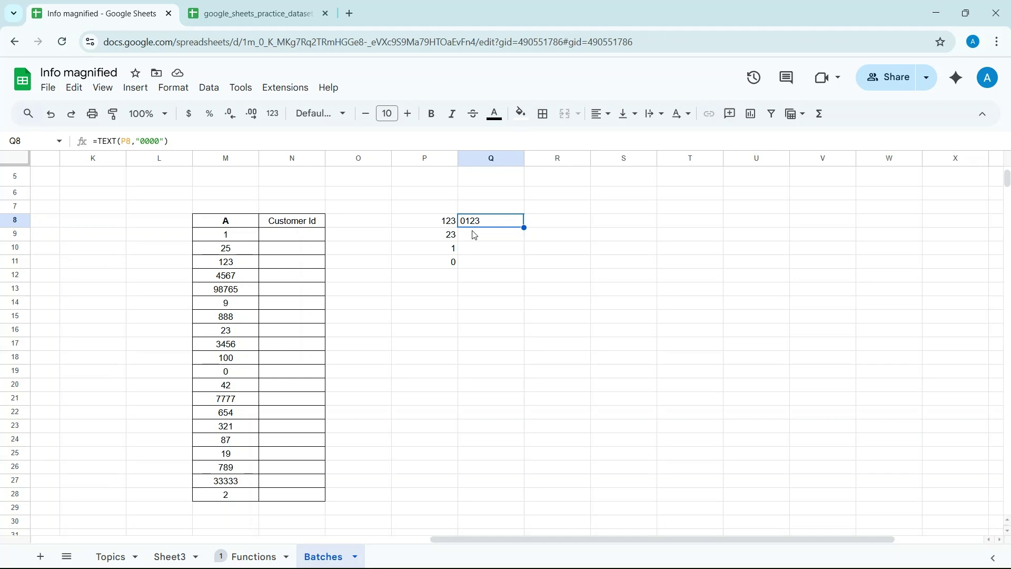
left_click(441, 241)
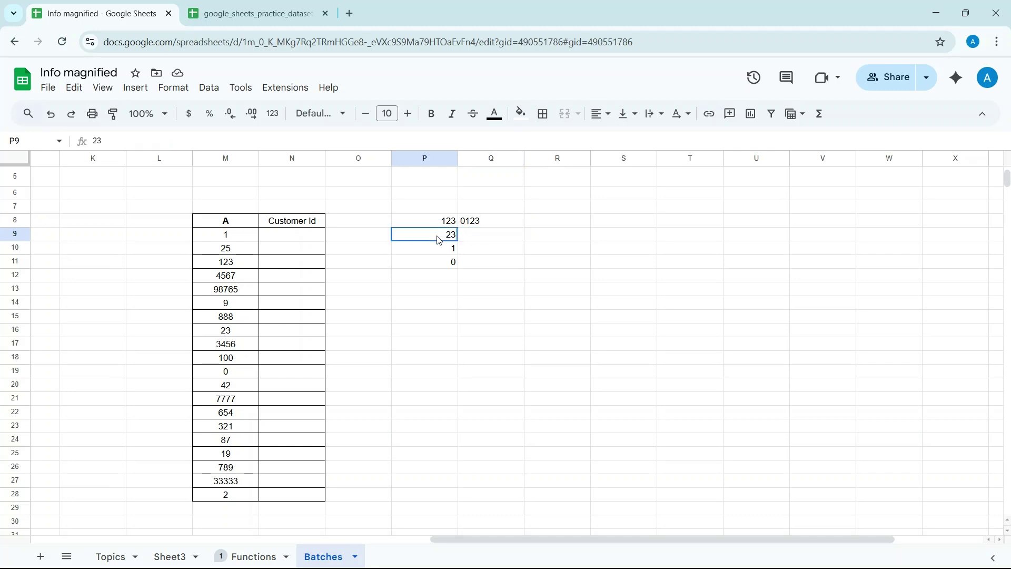
left_click(475, 241)
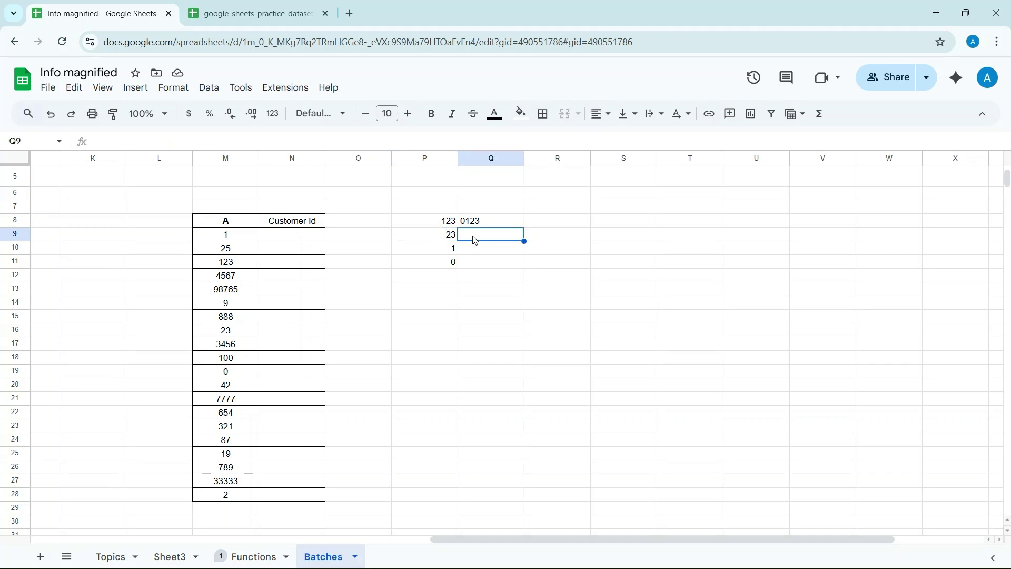
type("=text")
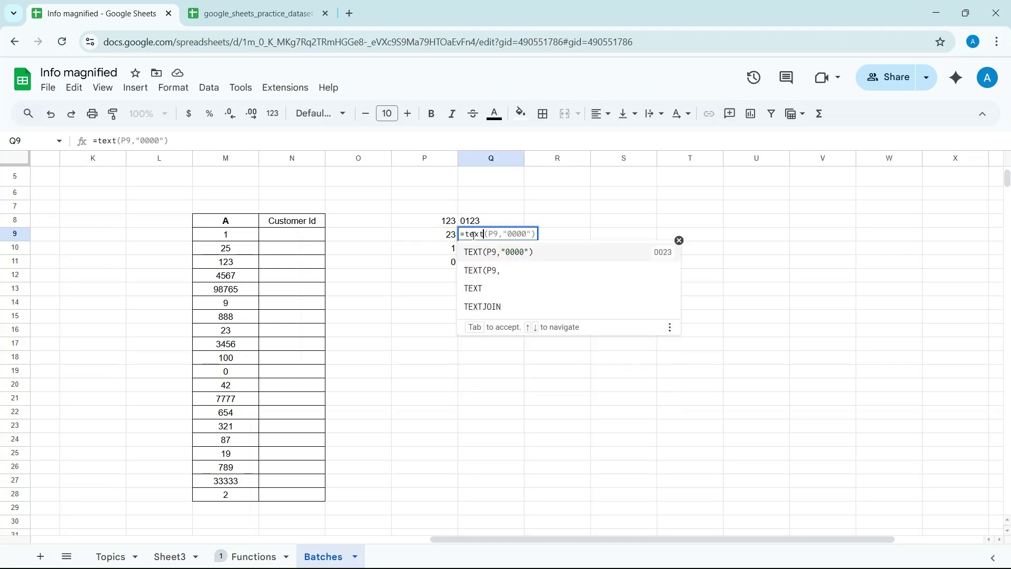
key("Tab")
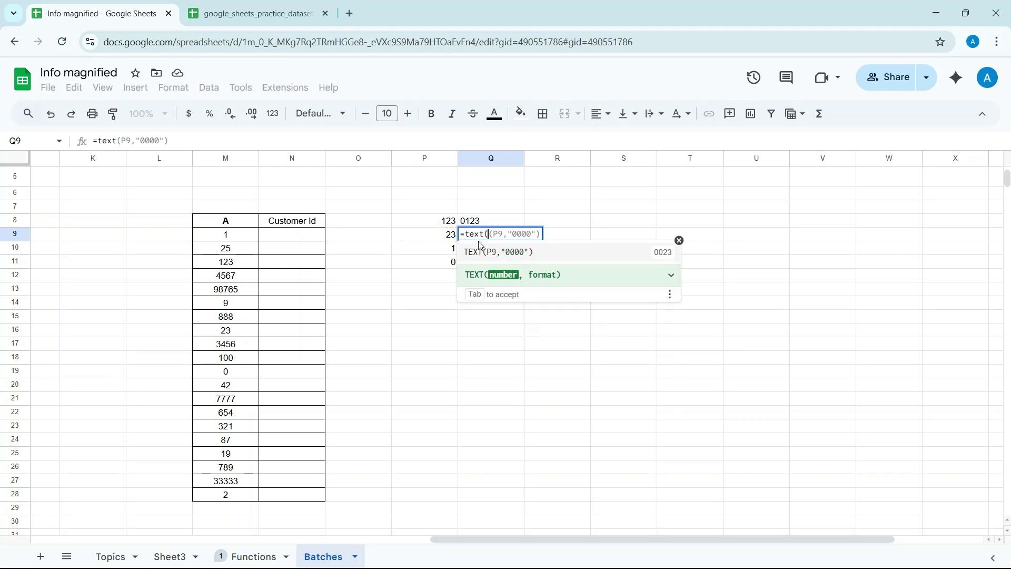
left_click(440, 237)
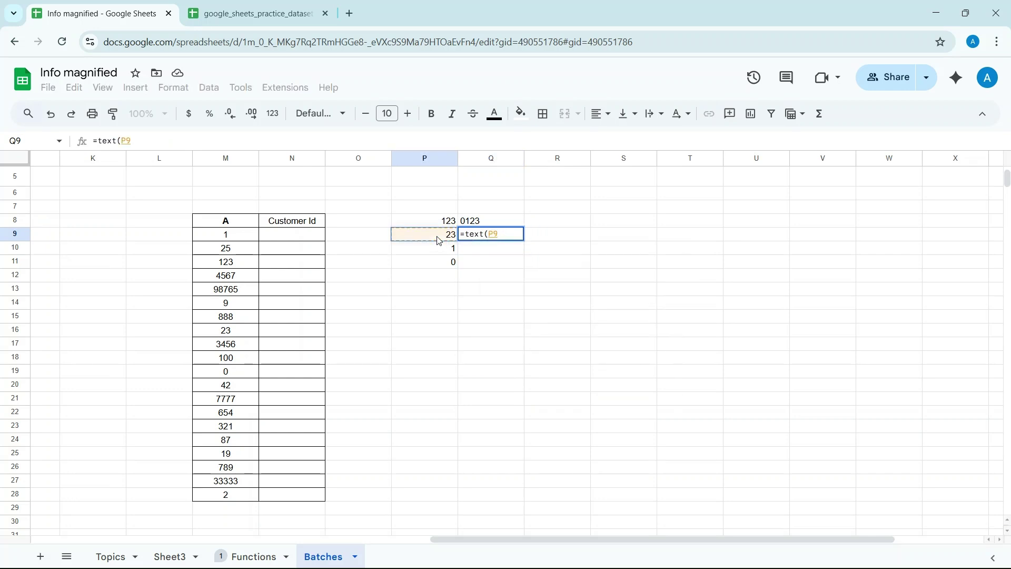
type(",")
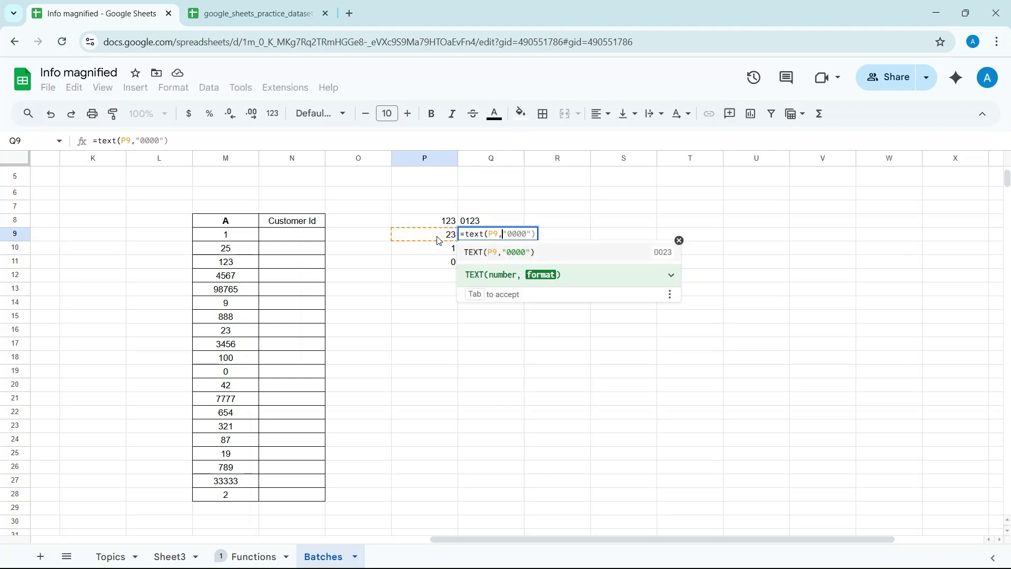
type("\"")
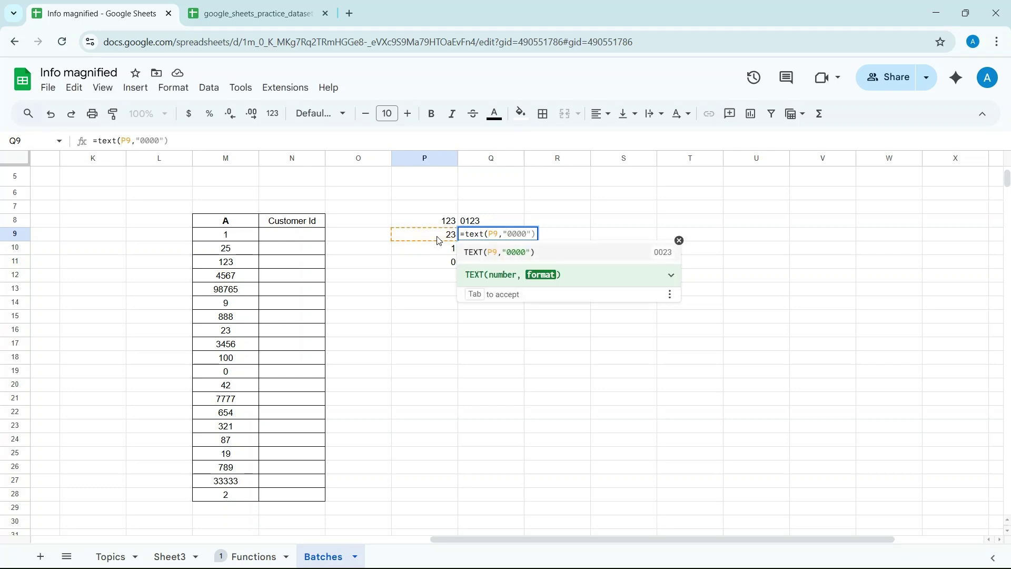
type("0000")
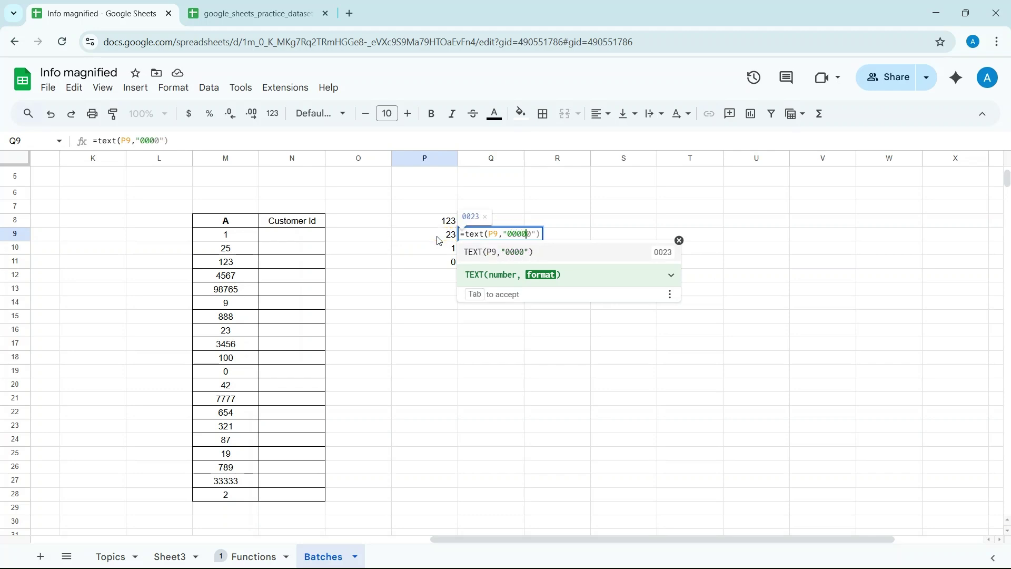
type("\")")
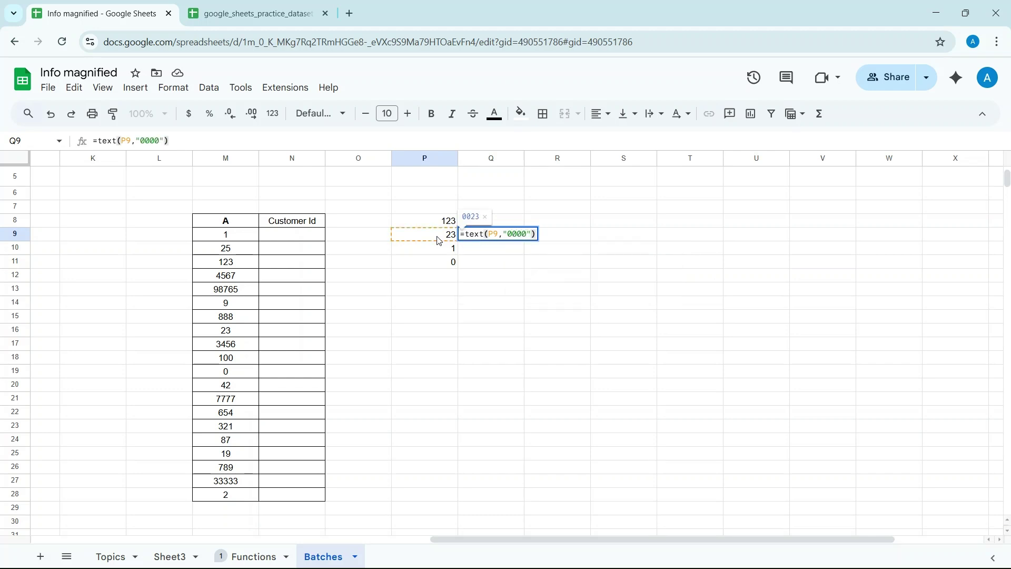
key("Return")
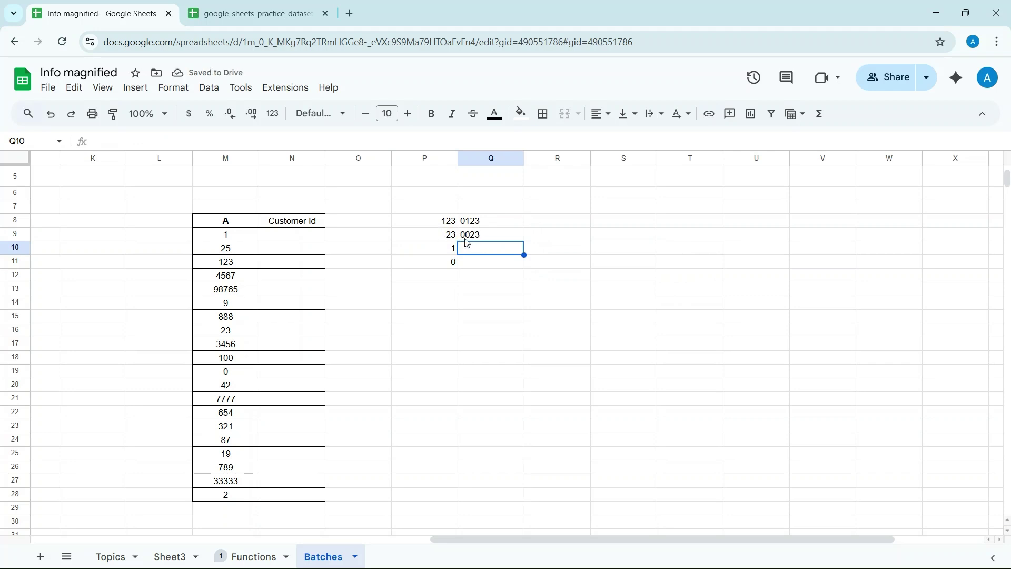
- Fill the padding formula from Q9 down through Q11 and check the formula in the last row
left_click(495, 239)
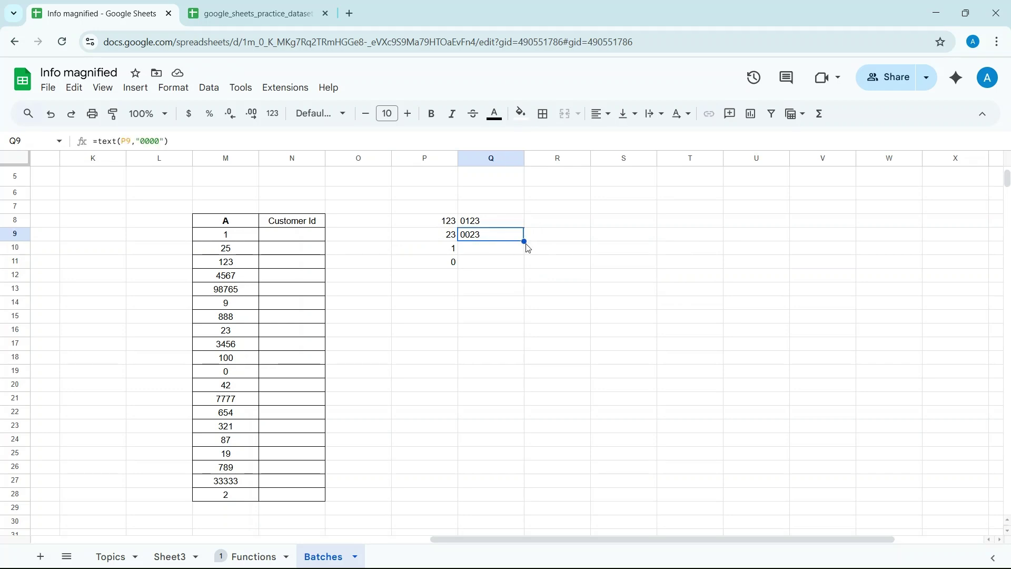
left_click_drag(525, 241, 524, 269)
left_click(579, 263)
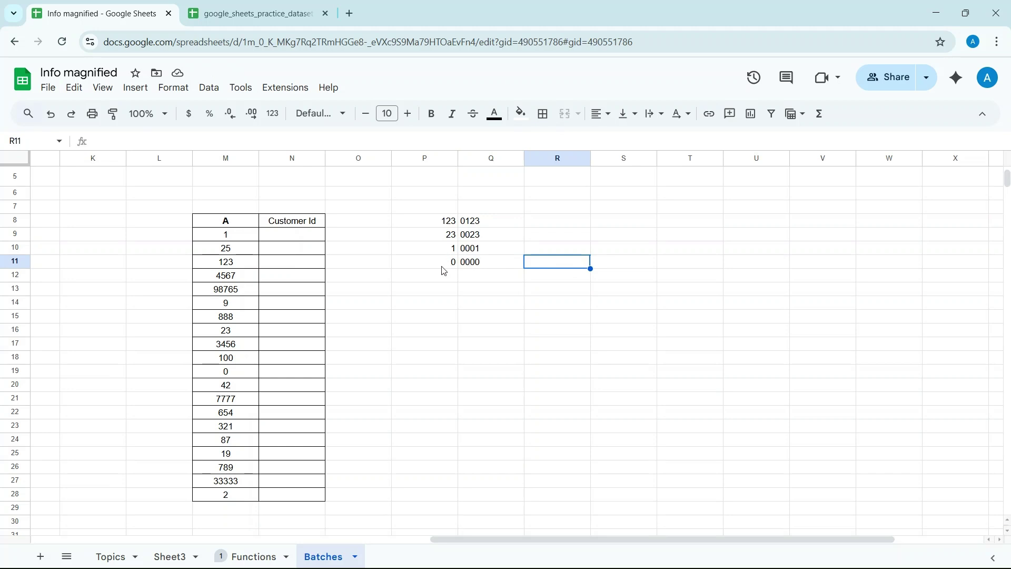
left_click(449, 266)
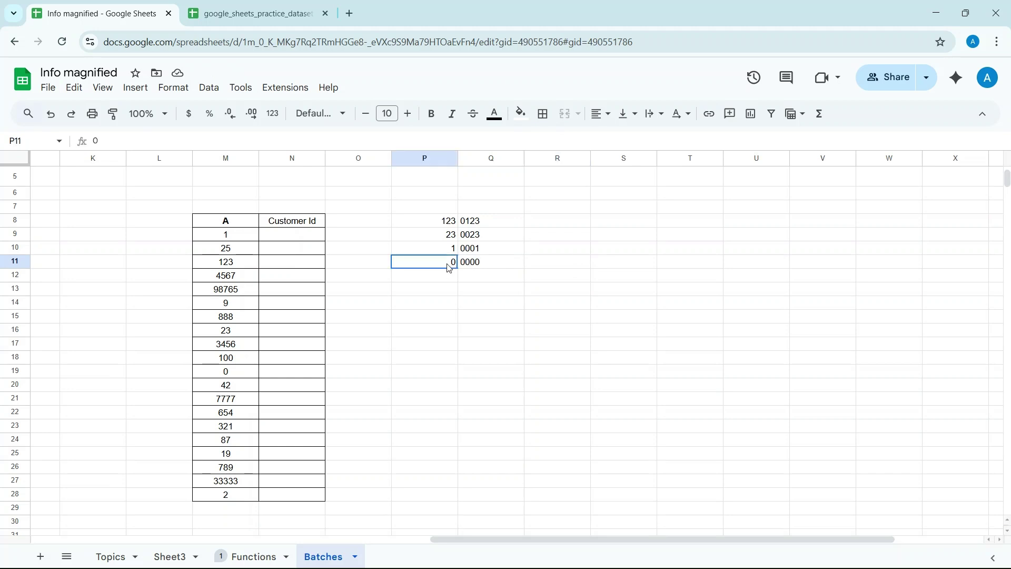
left_click(478, 272)
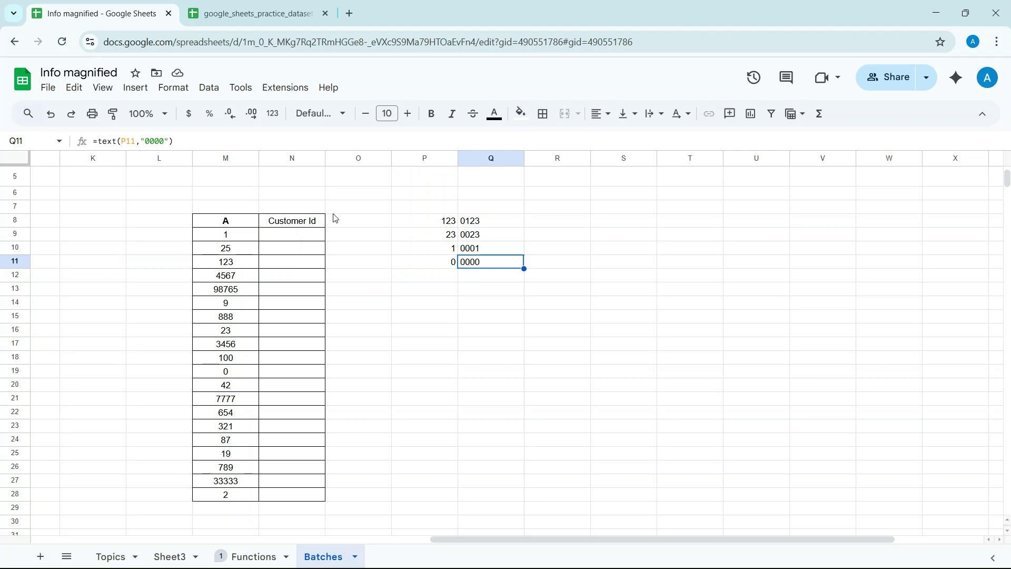
left_click(289, 239)
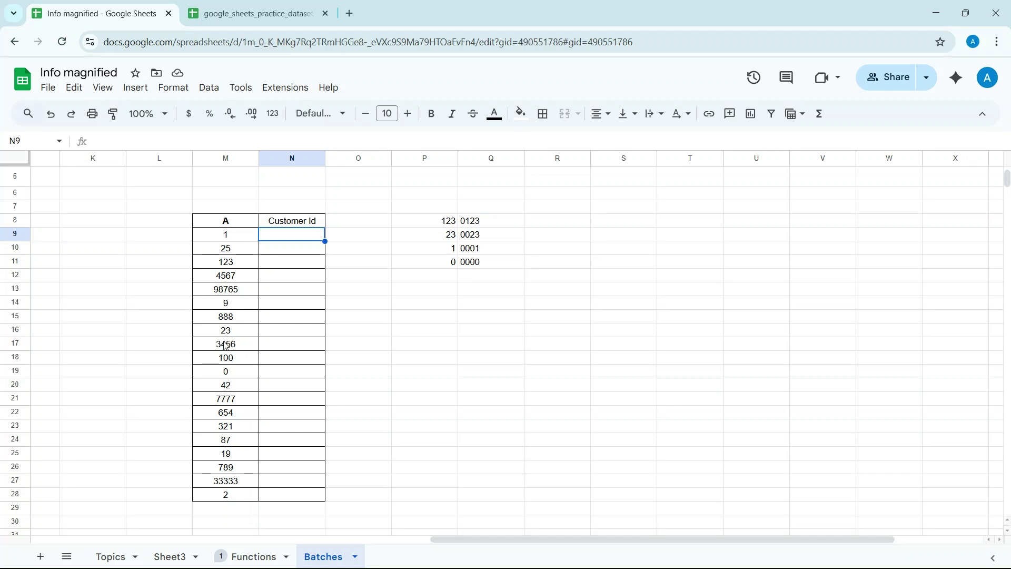
scroll(227, 342, "down", 1)
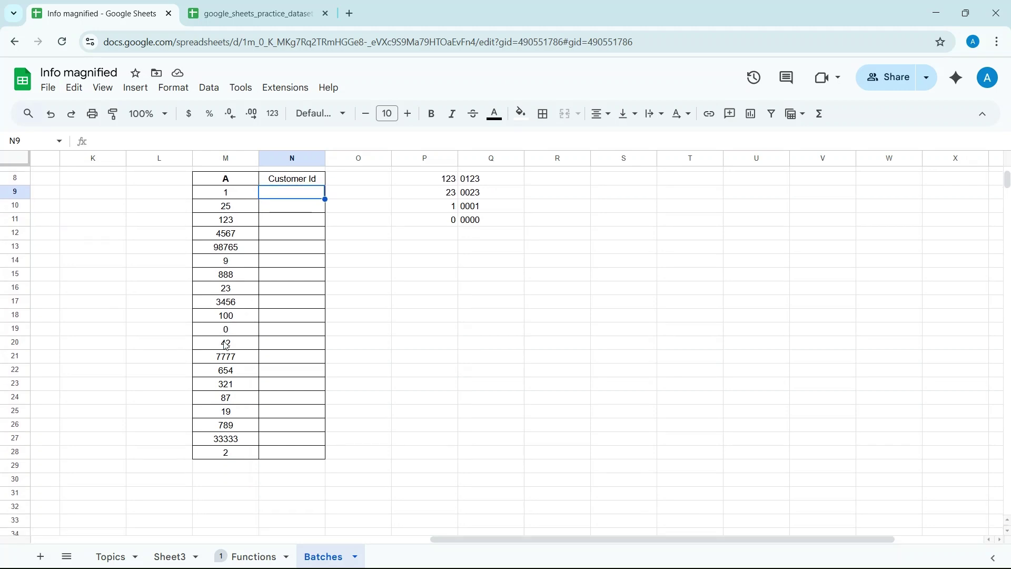
scroll(227, 345, "up", 1)
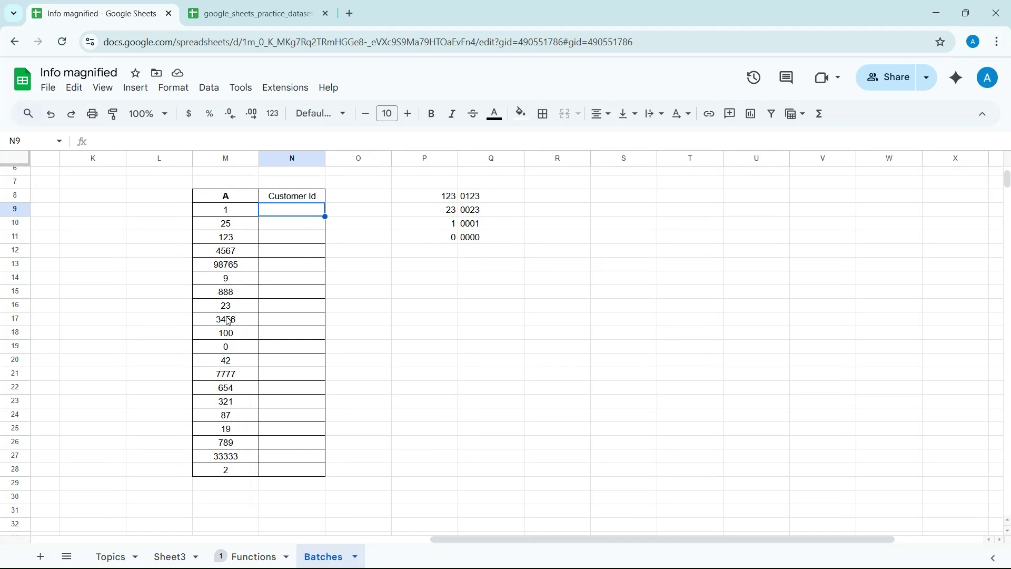
type("=")
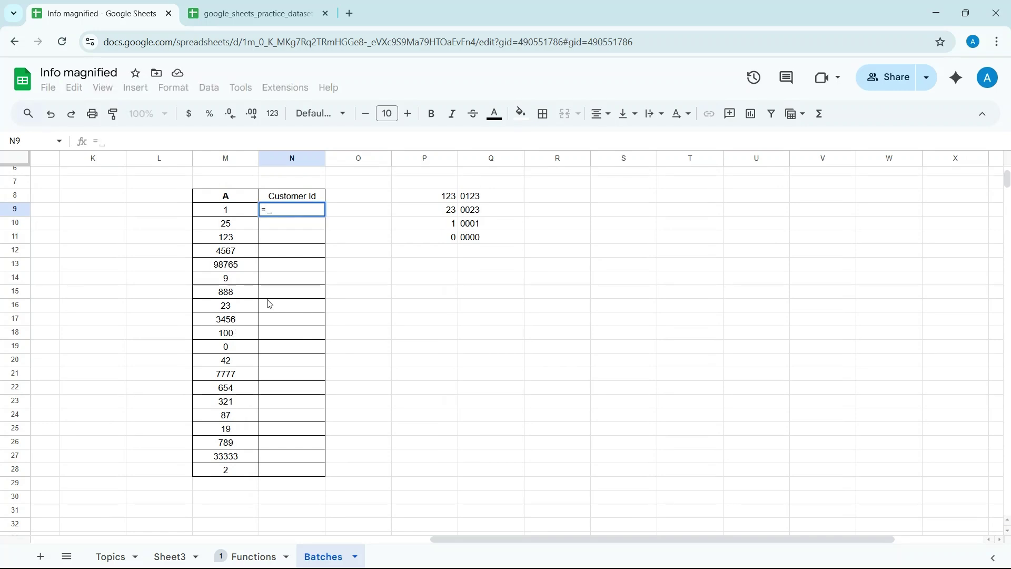
key("Escape")
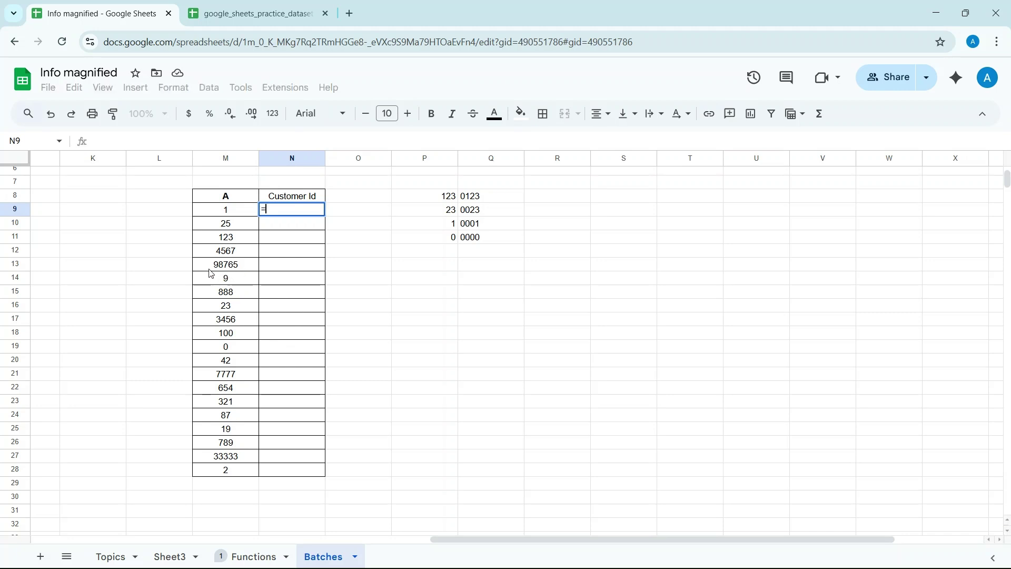
type("len")
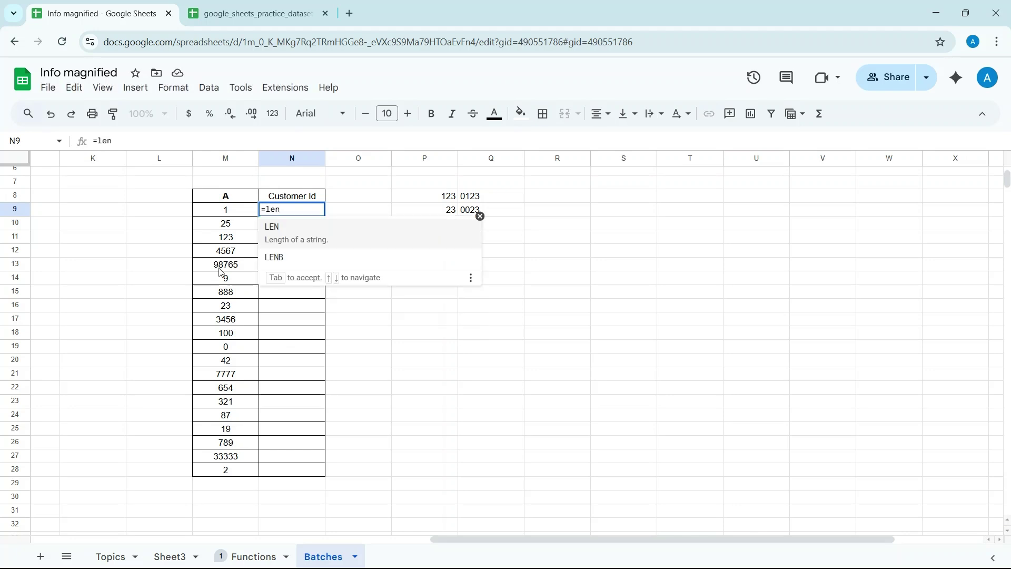
key("Tab")
key("BackSpace")
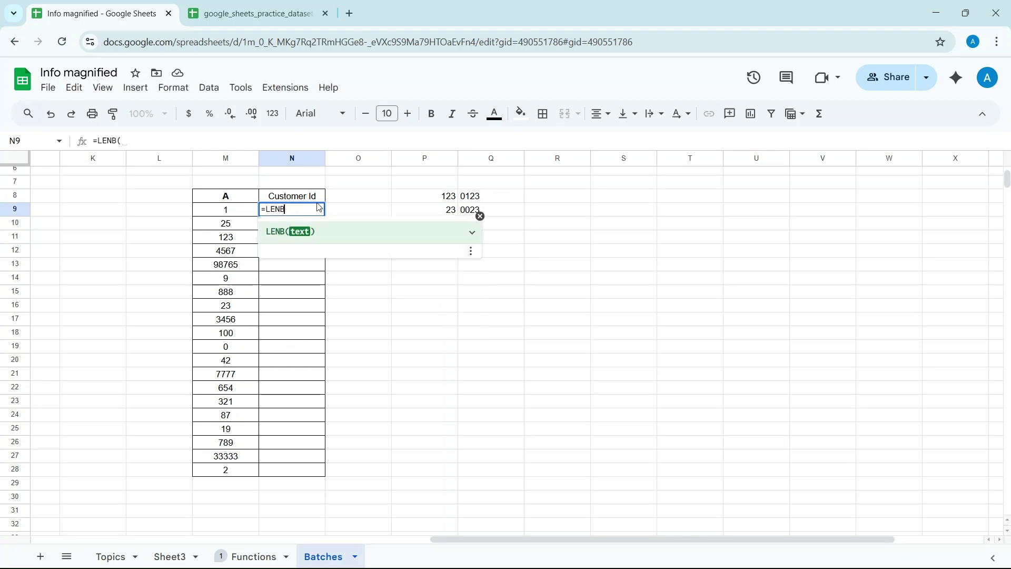
key("BackSpace")
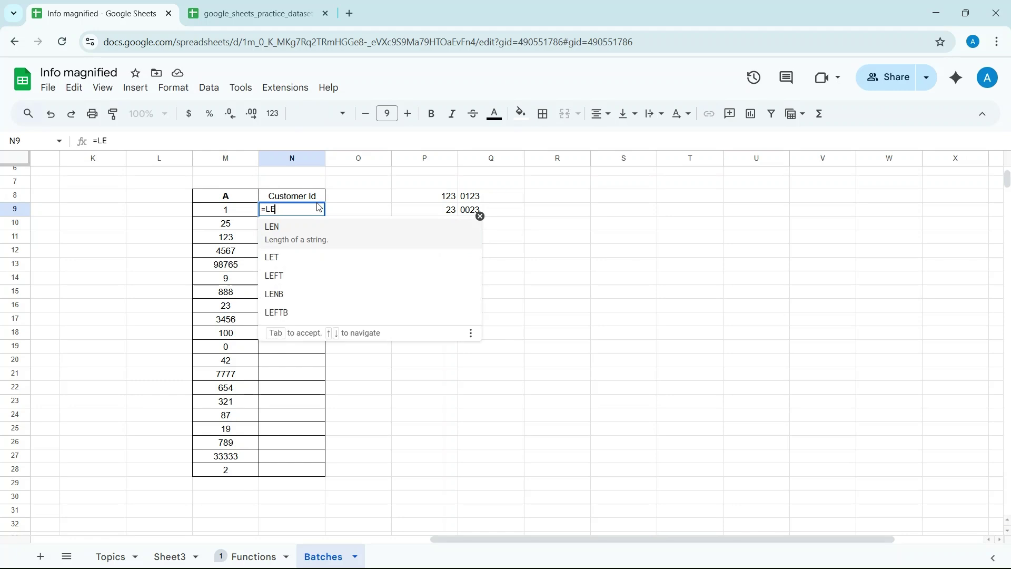
type("(")
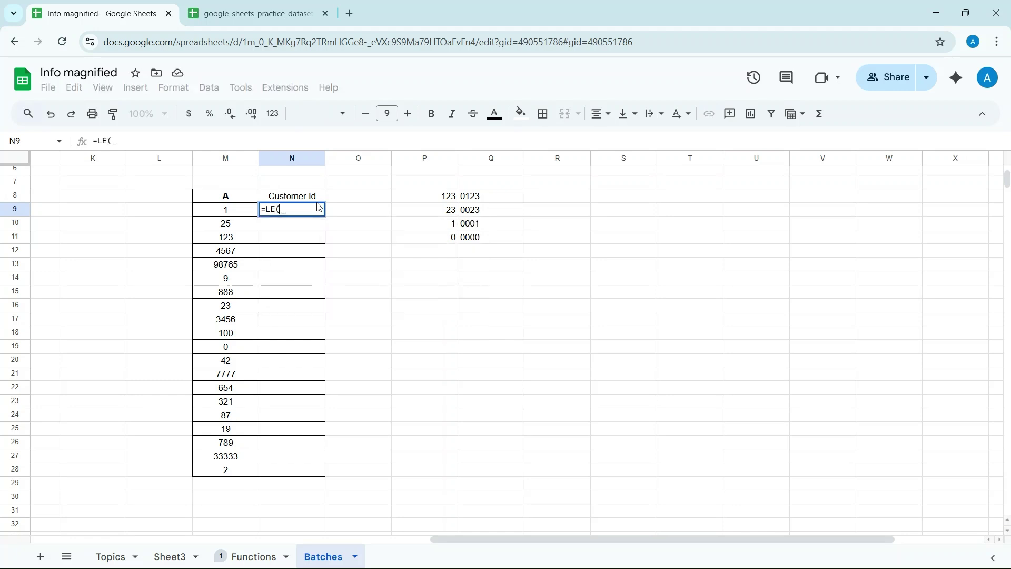
key("BackSpace")
key("BackSpace")
type("n")
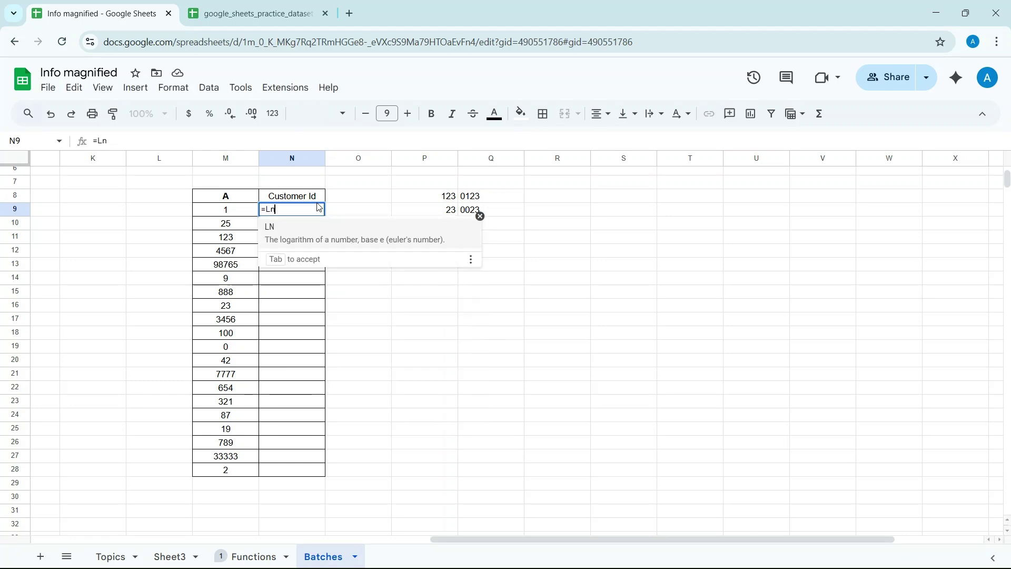
key("BackSpace")
- Enter =LEN(M9) in N9, fill it down the Customer Id column through N28, and check the formula in N13
type("en")
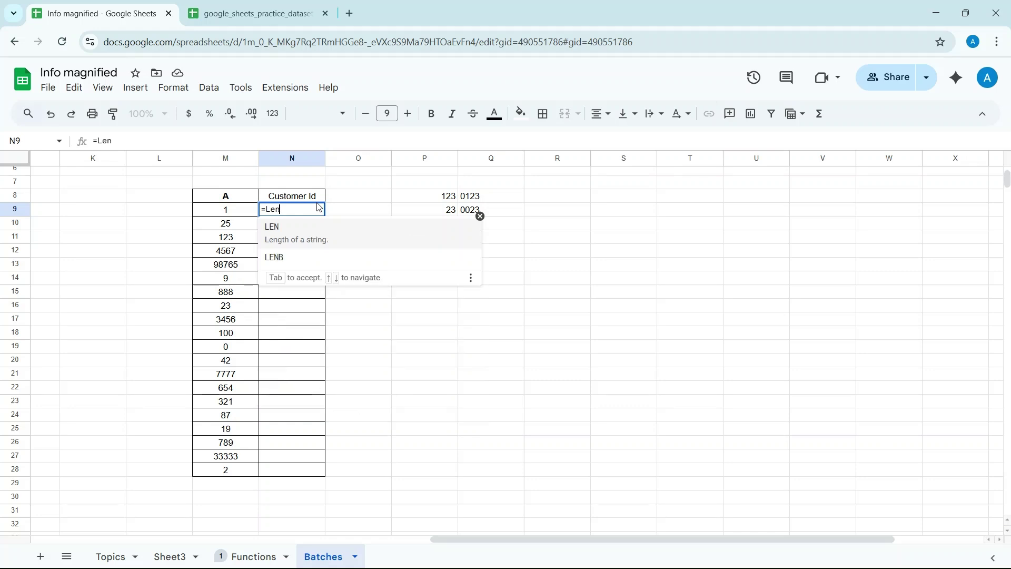
left_click(271, 227)
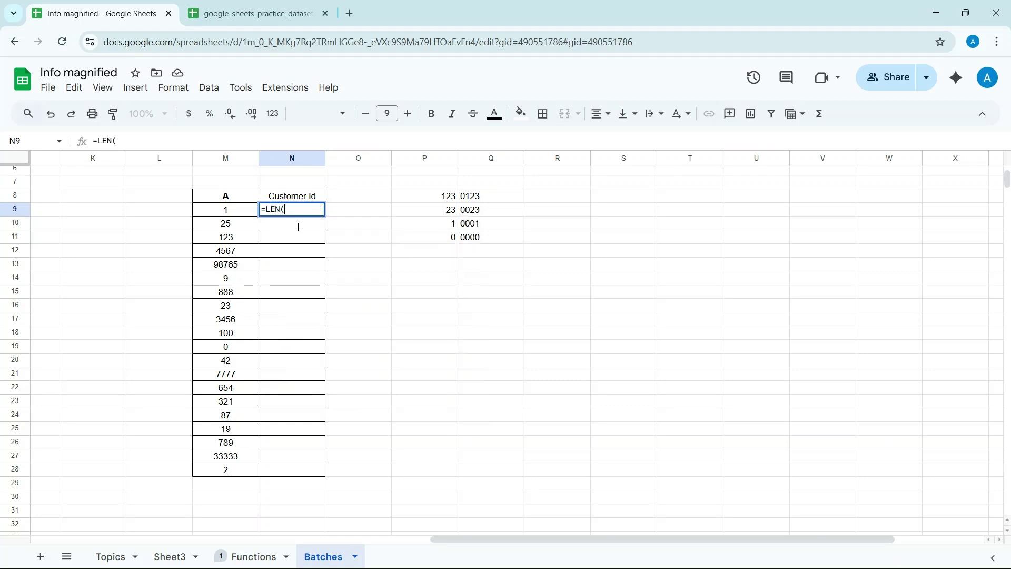
left_click(227, 211)
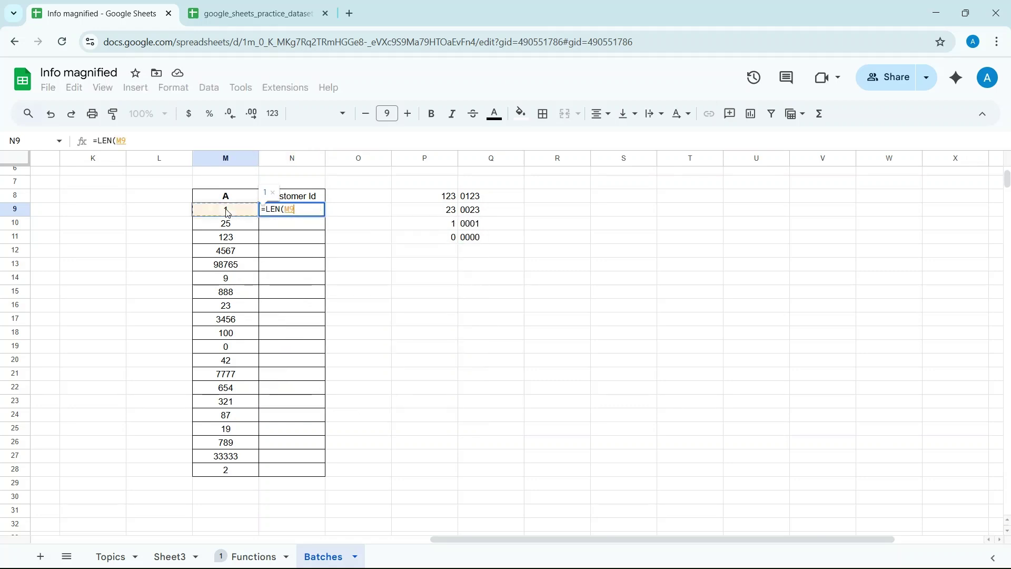
type(")")
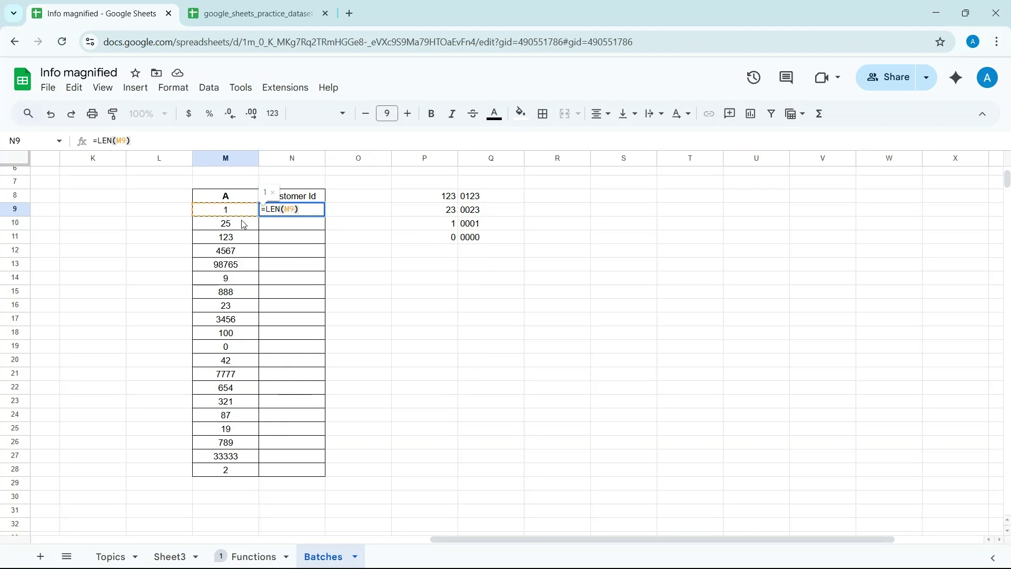
key("Return")
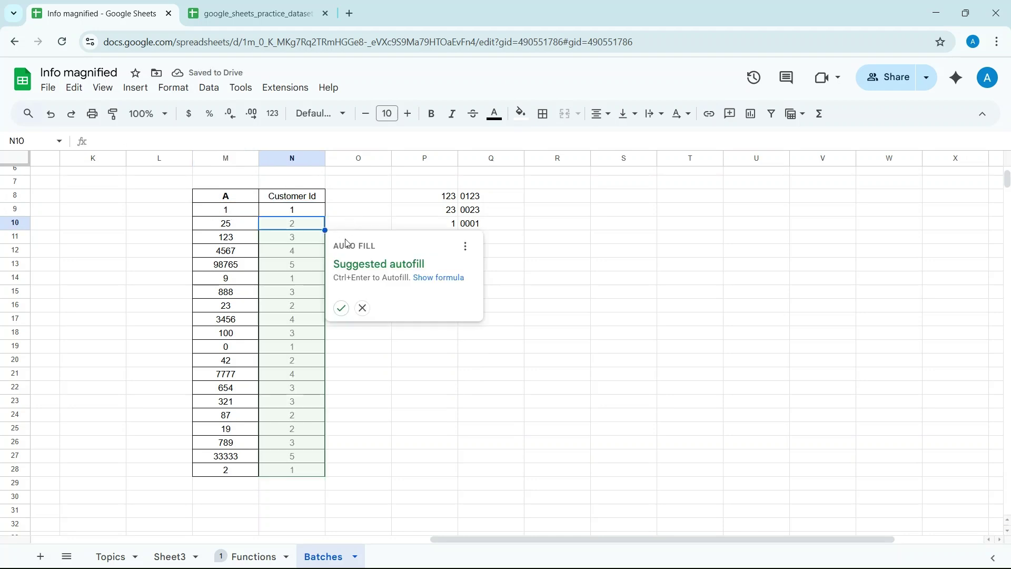
left_click(341, 308)
left_click(322, 266)
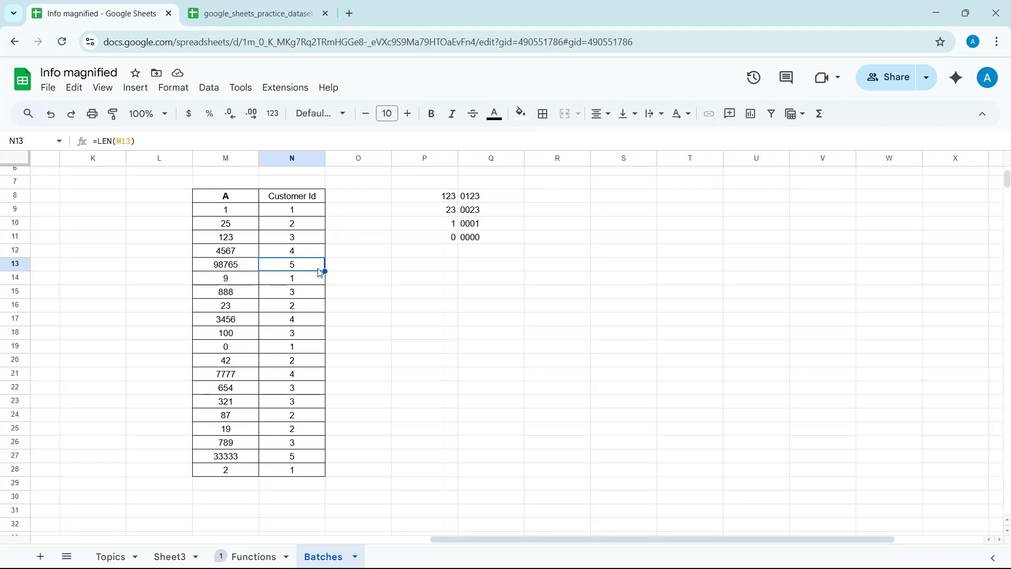
- Clear the LEN formulas from the Customer Id cells N9:N28
left_click(291, 212)
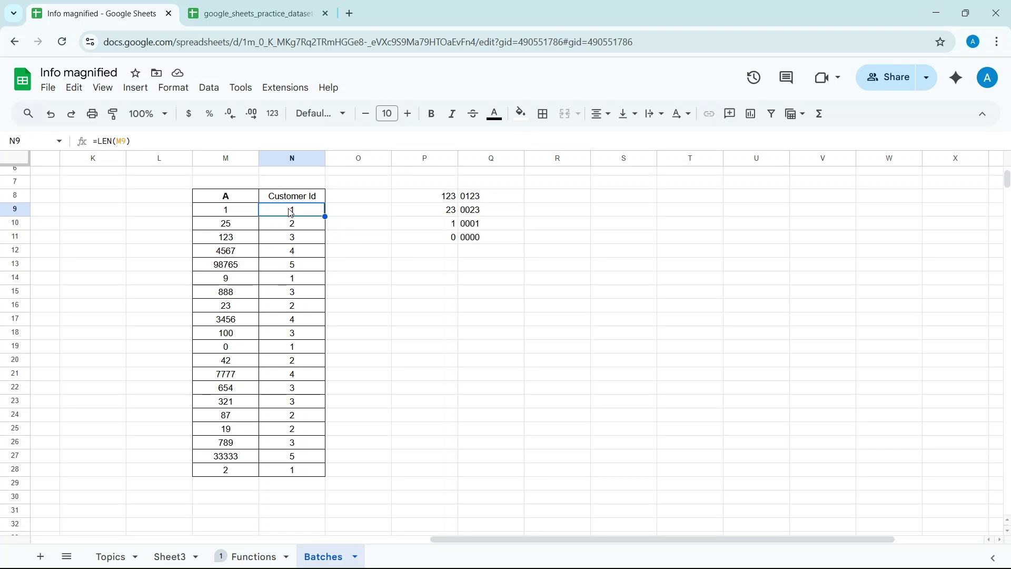
key("ctrl+shift+Down")
key("Delete")
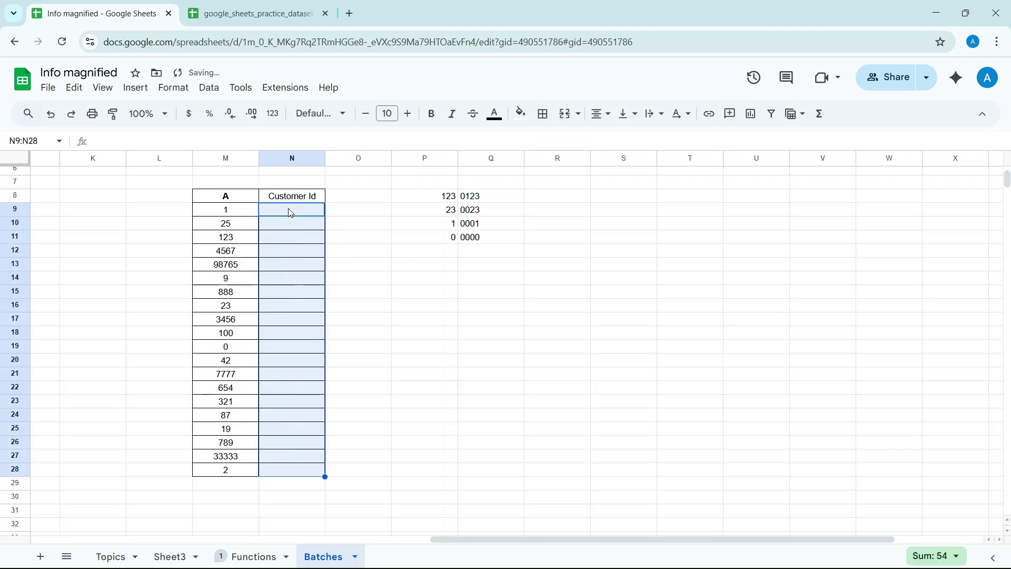
- Enter =TEXT(M9,"00000") in N9 and accept the suggested autofill to pad every Customer Id through N28 to five digits
left_click(291, 213)
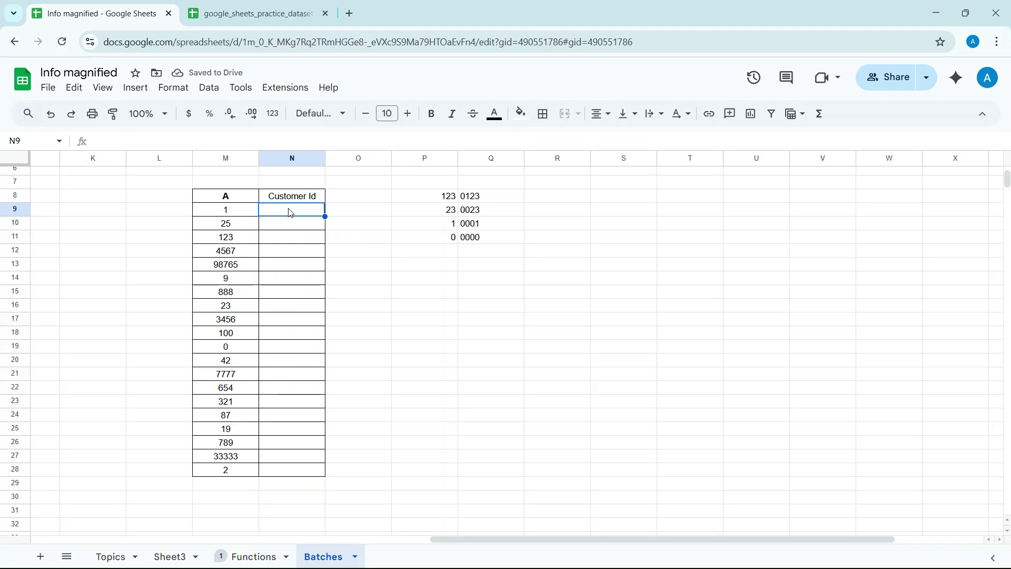
double_click(290, 209)
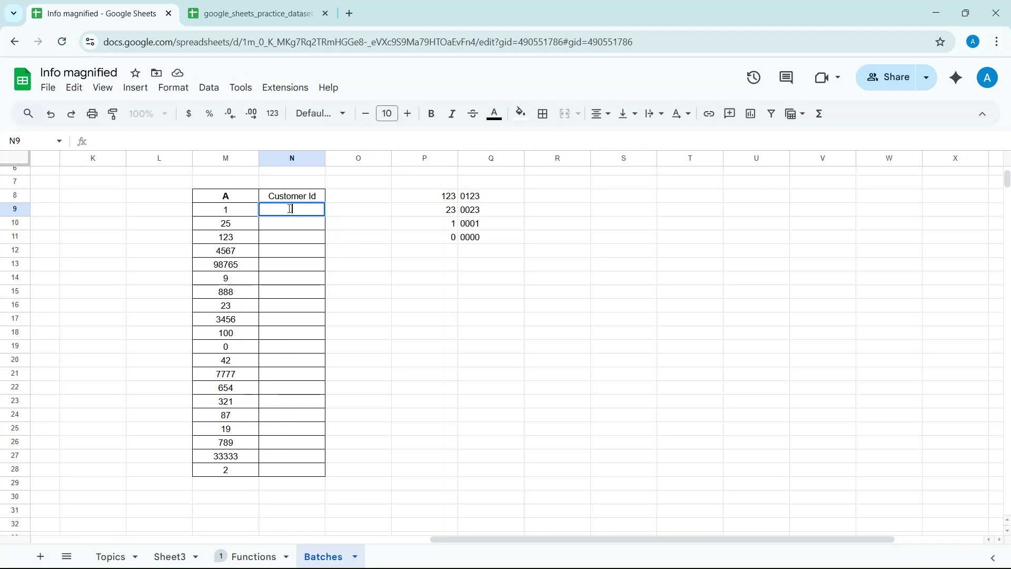
type("=text")
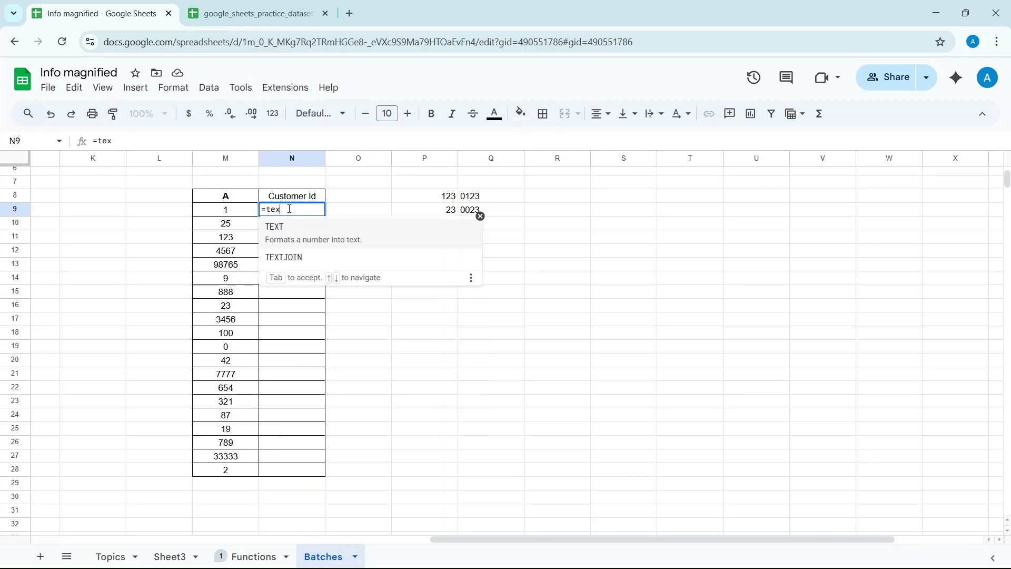
left_click(289, 226)
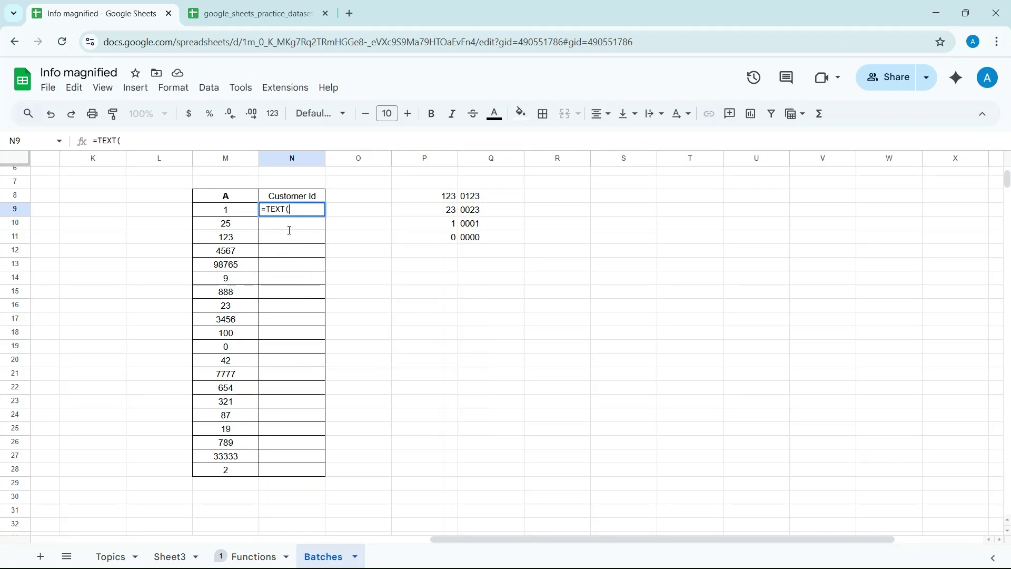
left_click(233, 213)
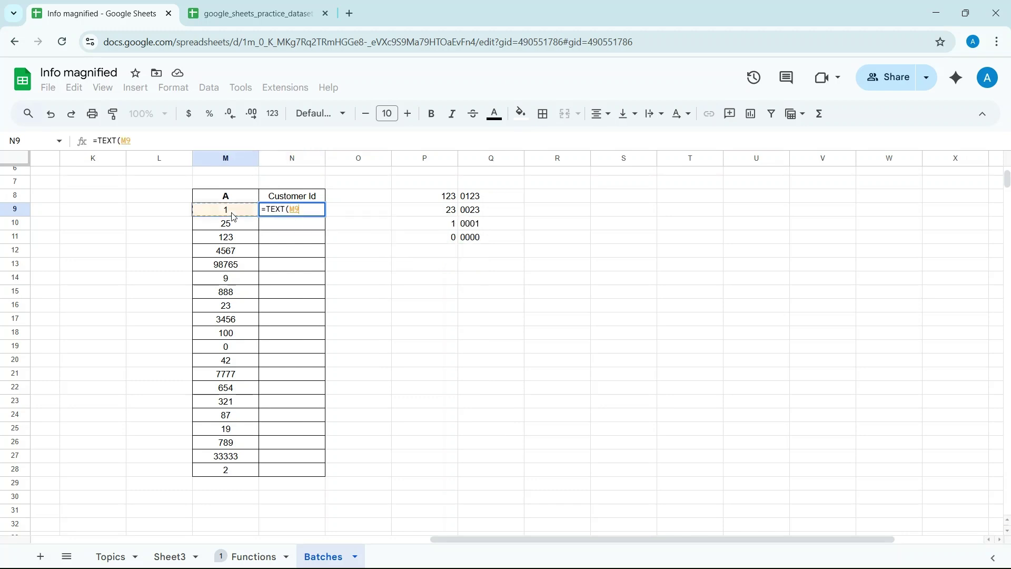
type(",")
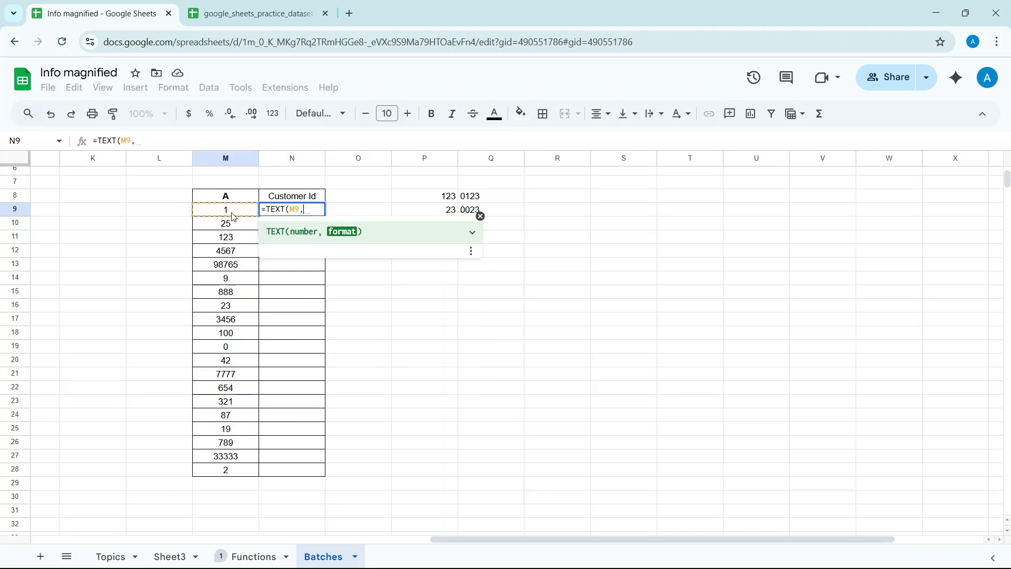
type("\"\"")
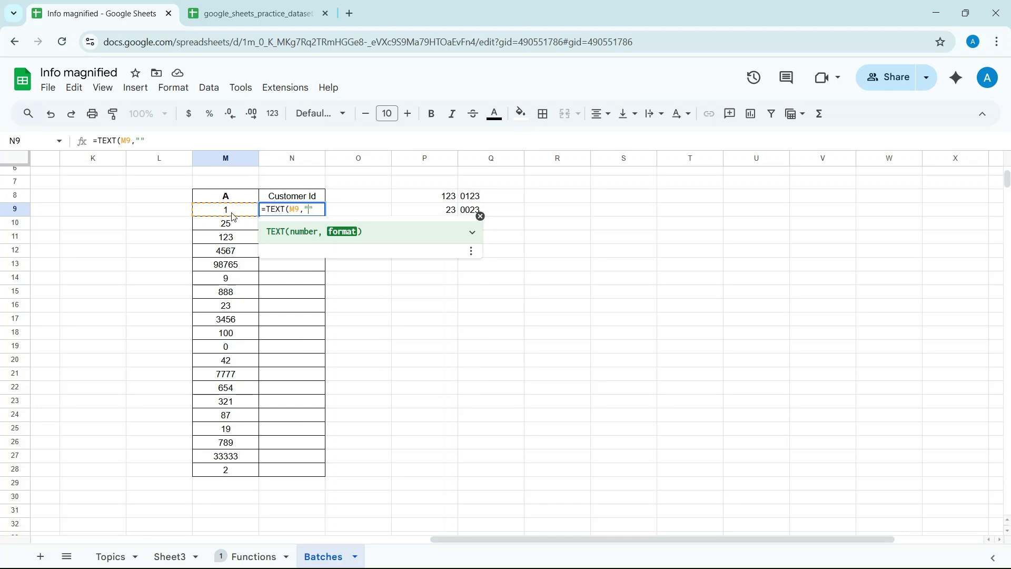
type("00000")
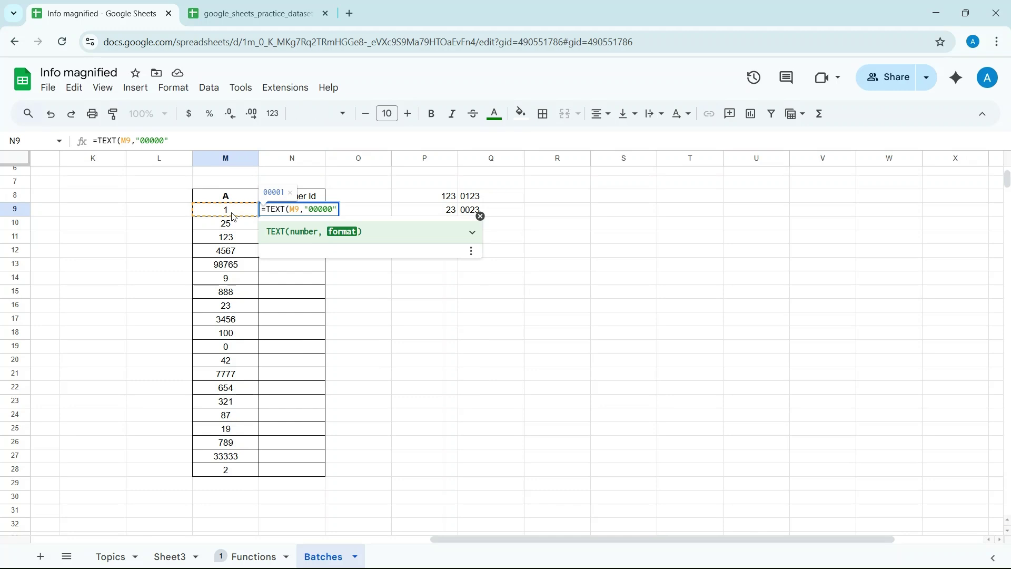
type(")")
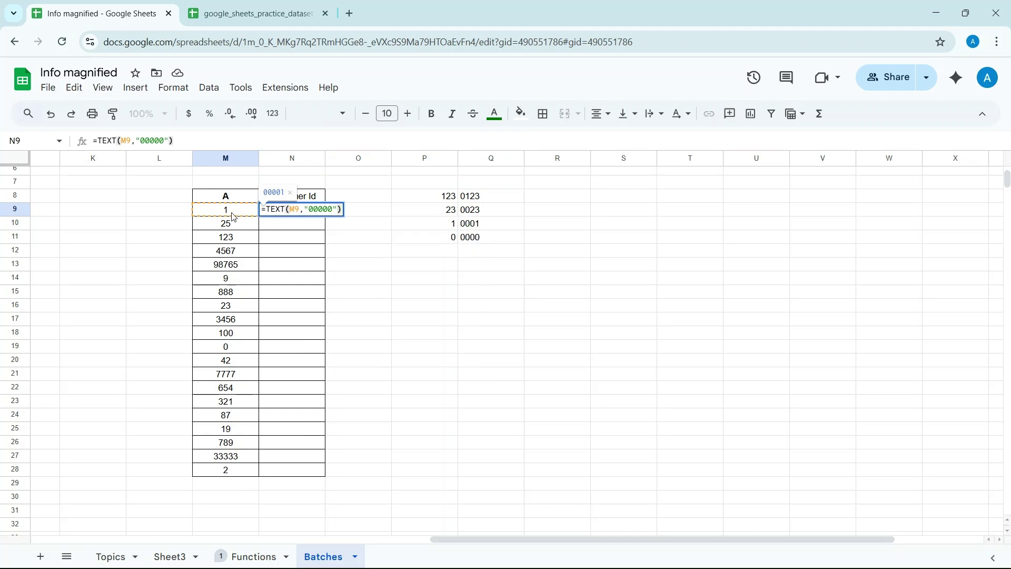
key("Return")
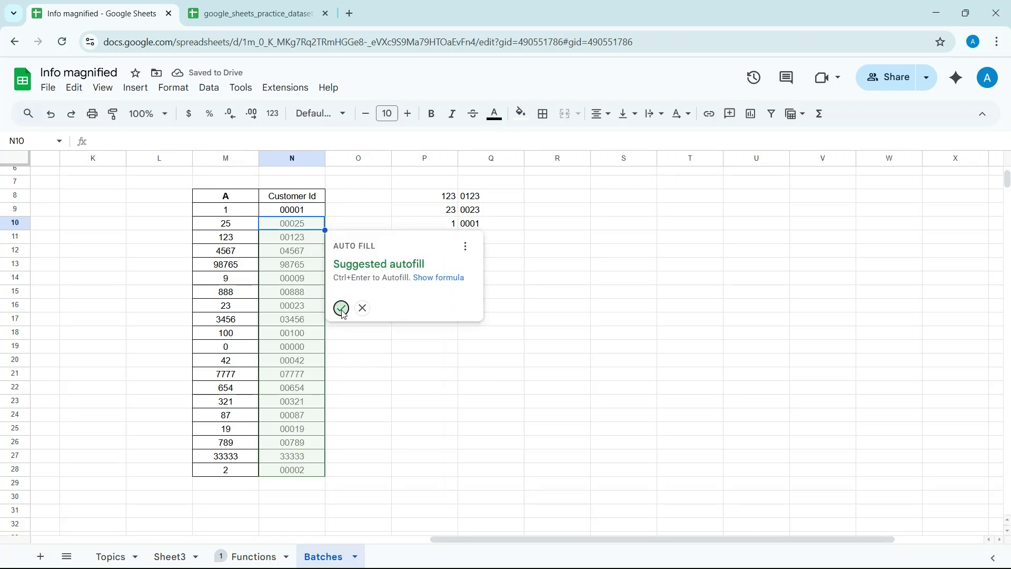
left_click(342, 309)
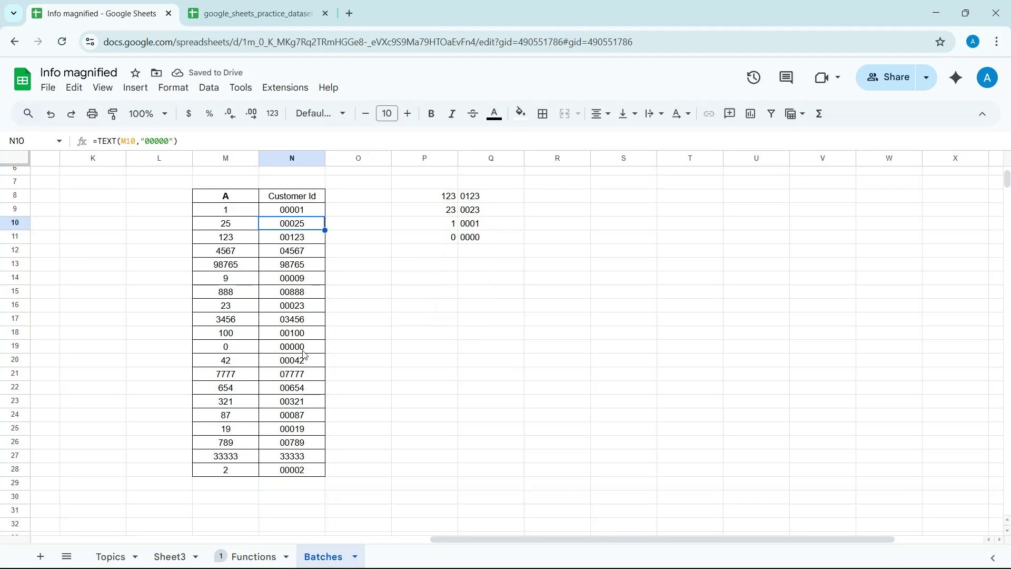